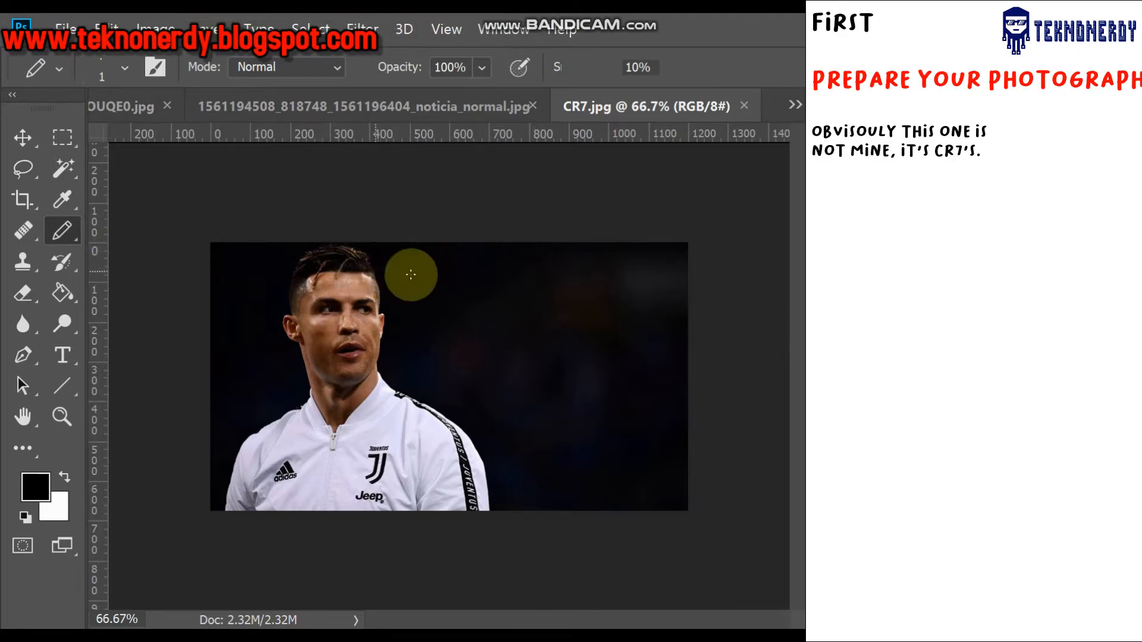
left_click(62, 136)
left_click_drag(476, 274, 663, 409)
left_click(491, 353)
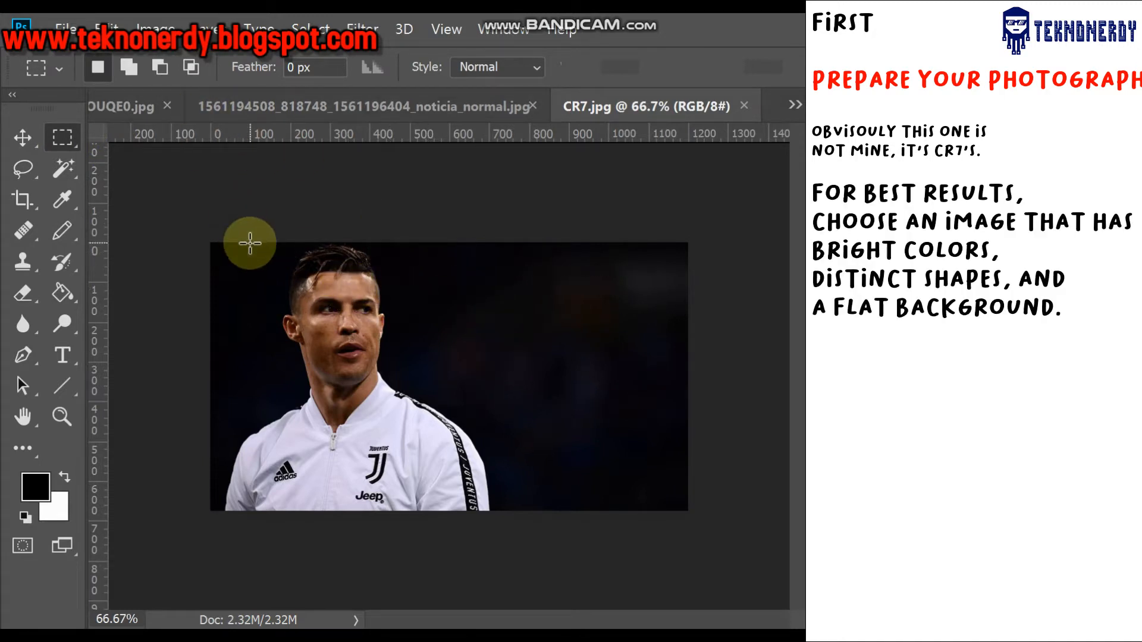
left_click_drag(223, 244, 491, 511)
left_click(400, 224)
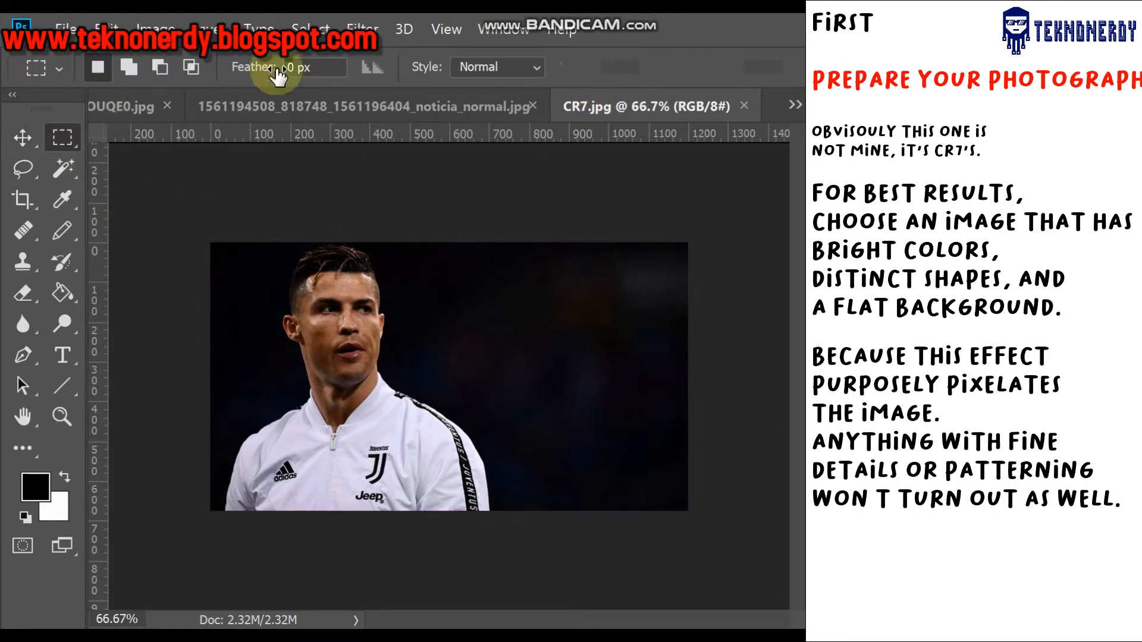
right_click(72, 138)
left_click(466, 248)
right_click(413, 304)
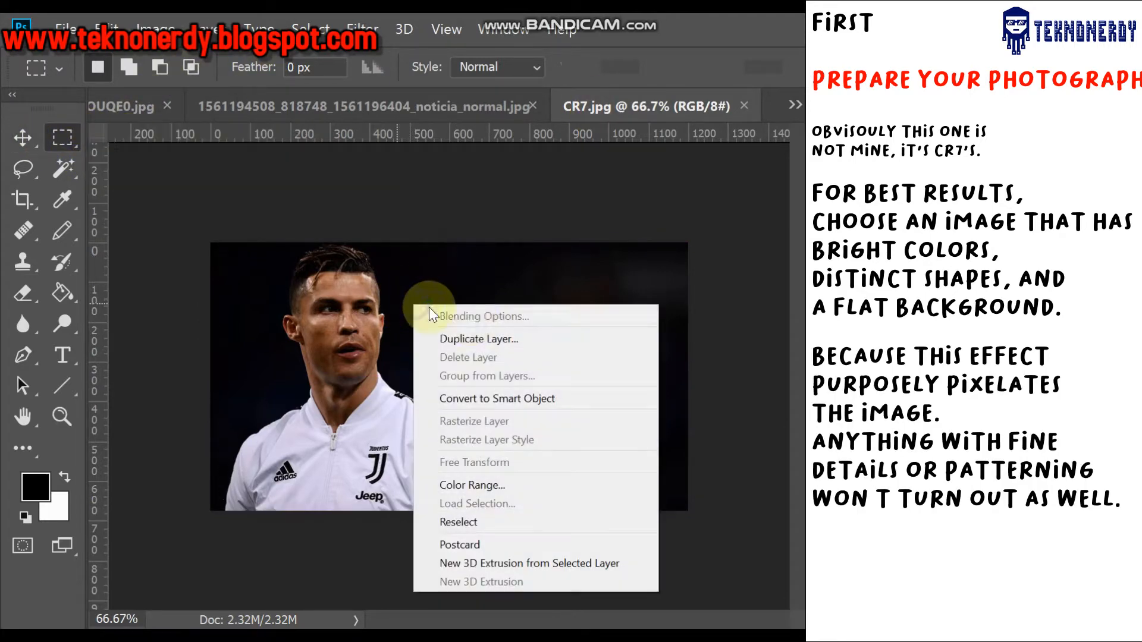
left_click(362, 184)
Boost the photo's saturation to +53 with a Hue/Saturation adjustment
left_click(156, 28)
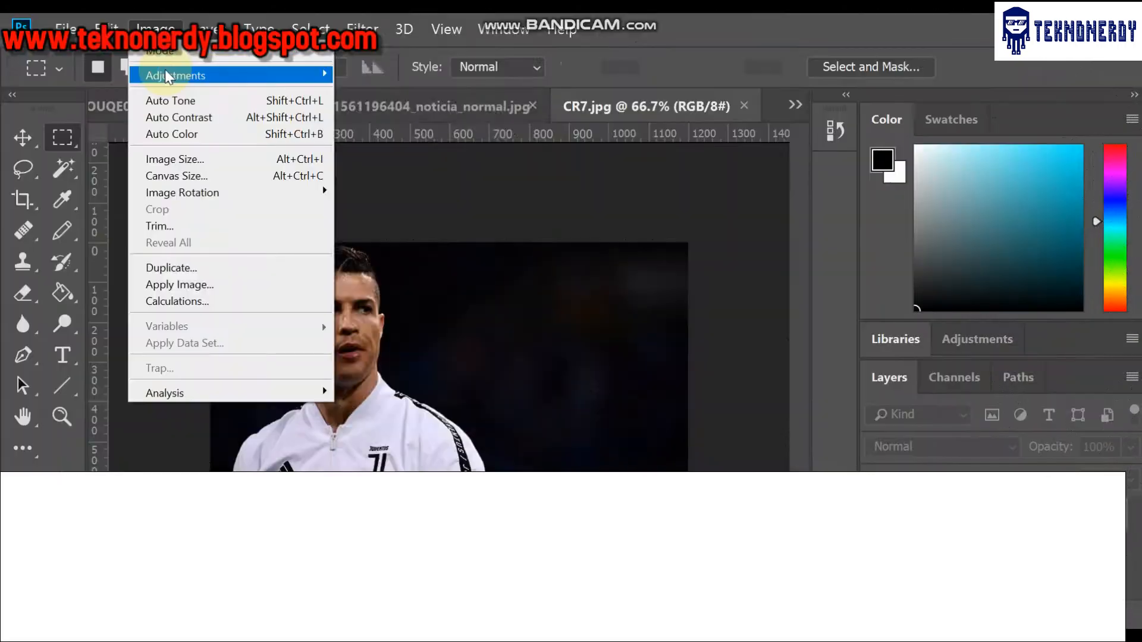
mouse_move(298, 75)
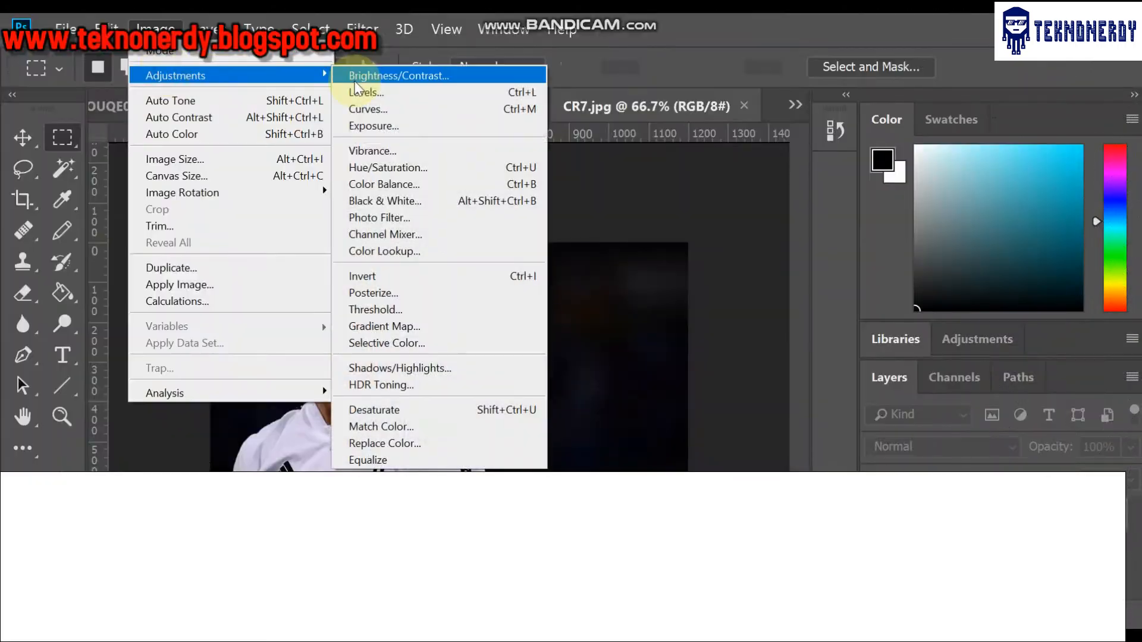
left_click(419, 172)
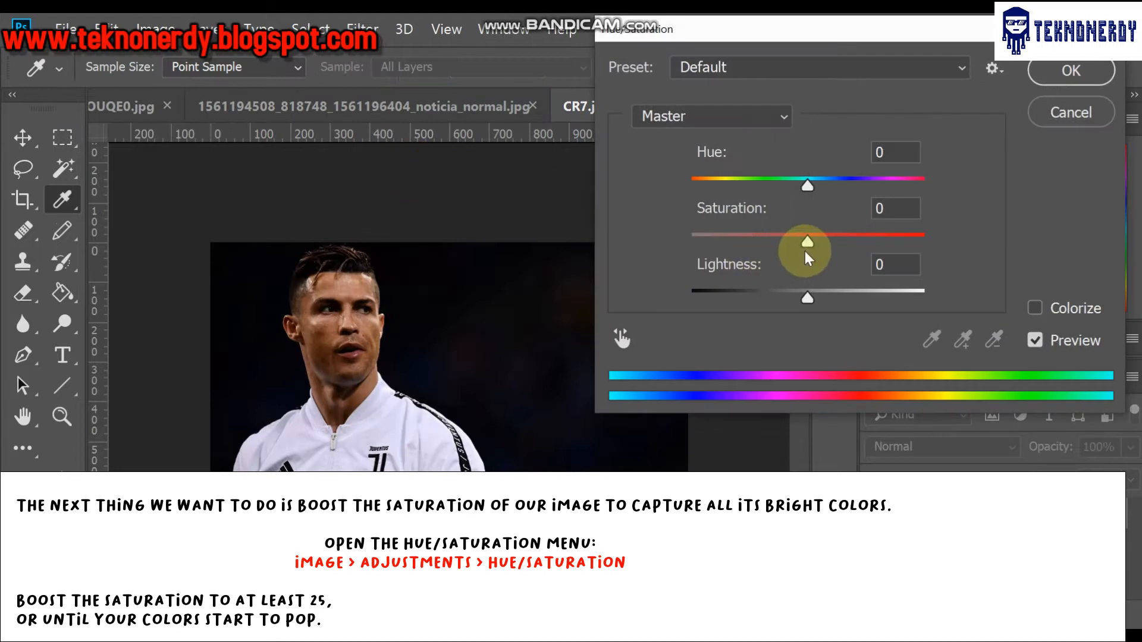
left_click_drag(823, 252, 869, 243)
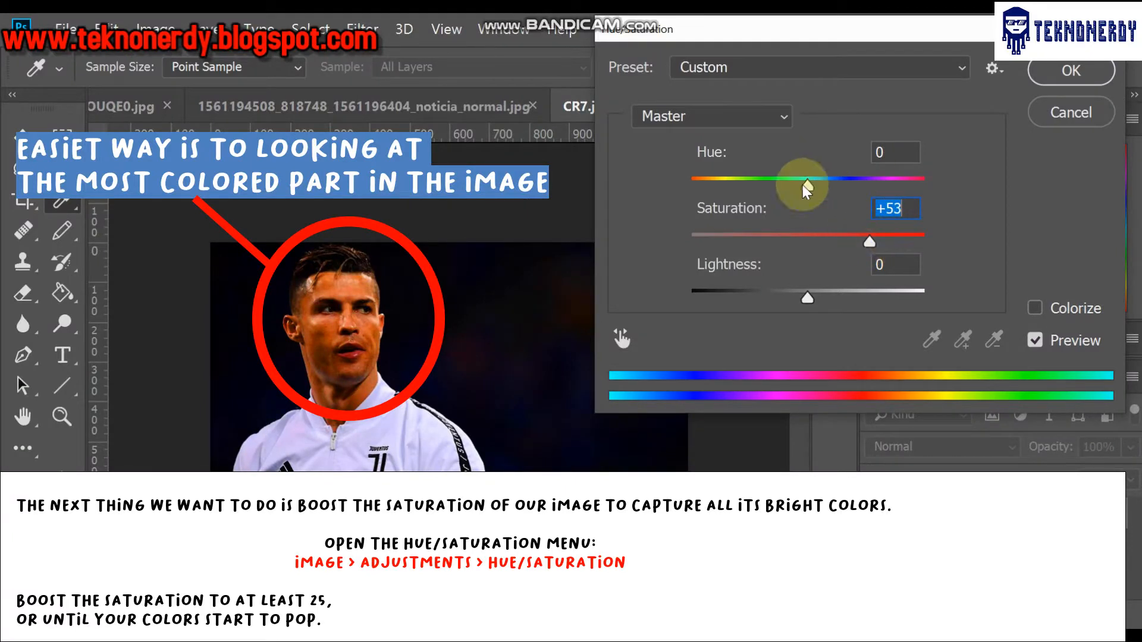
left_click(1082, 82)
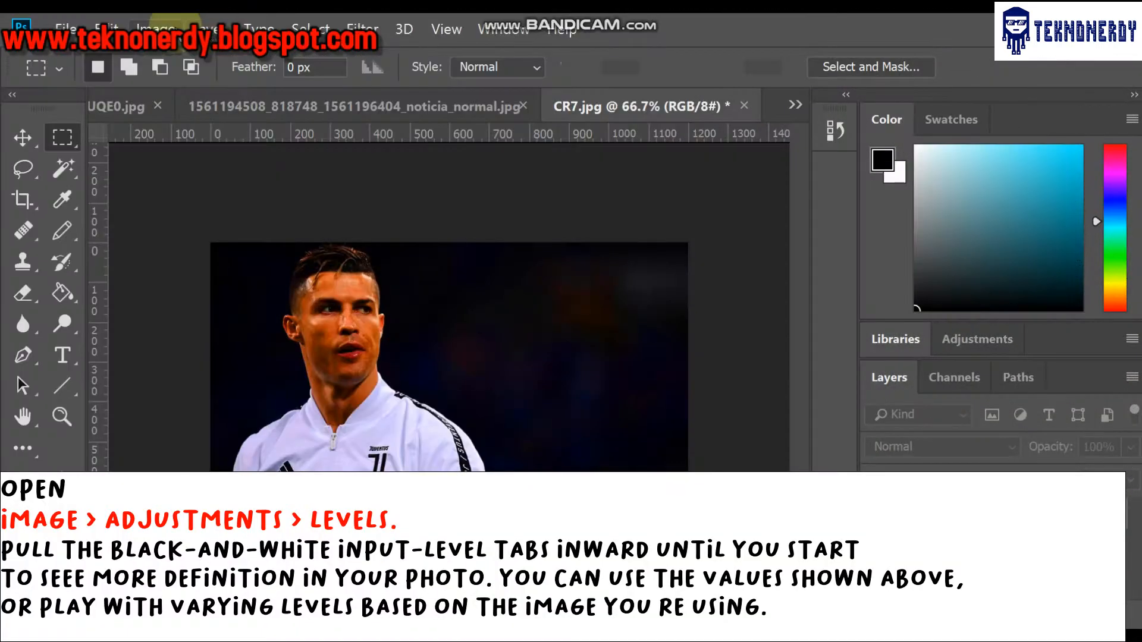
Apply a Levels adjustment with black input 48 and midtone 1.37, pulling the white input inward below 212
left_click(156, 28)
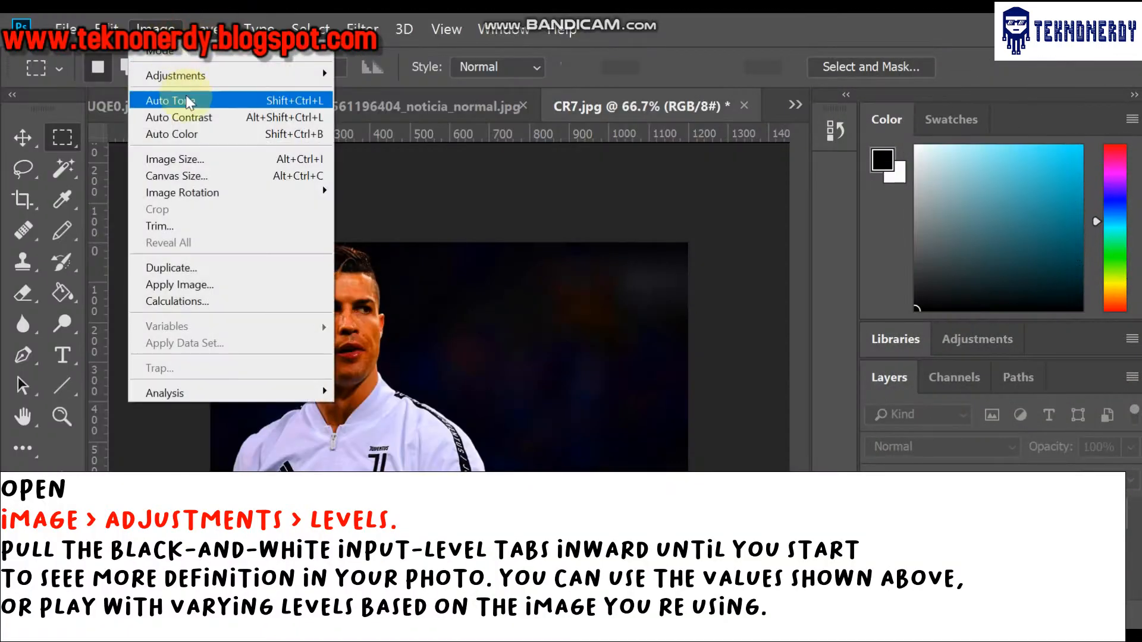
mouse_move(176, 75)
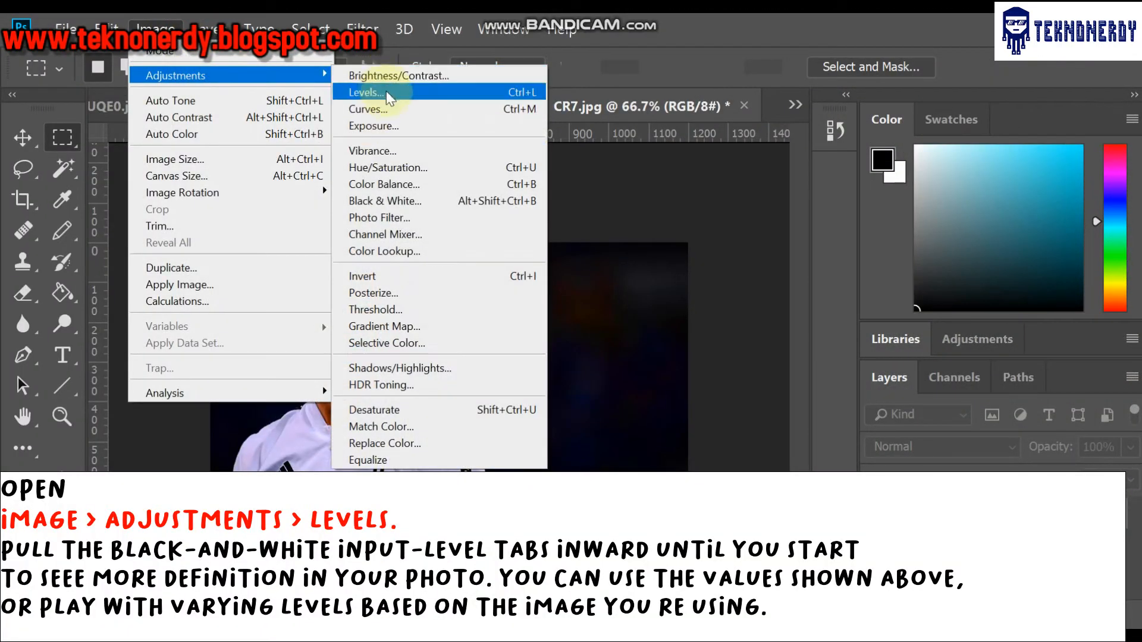
left_click(481, 102)
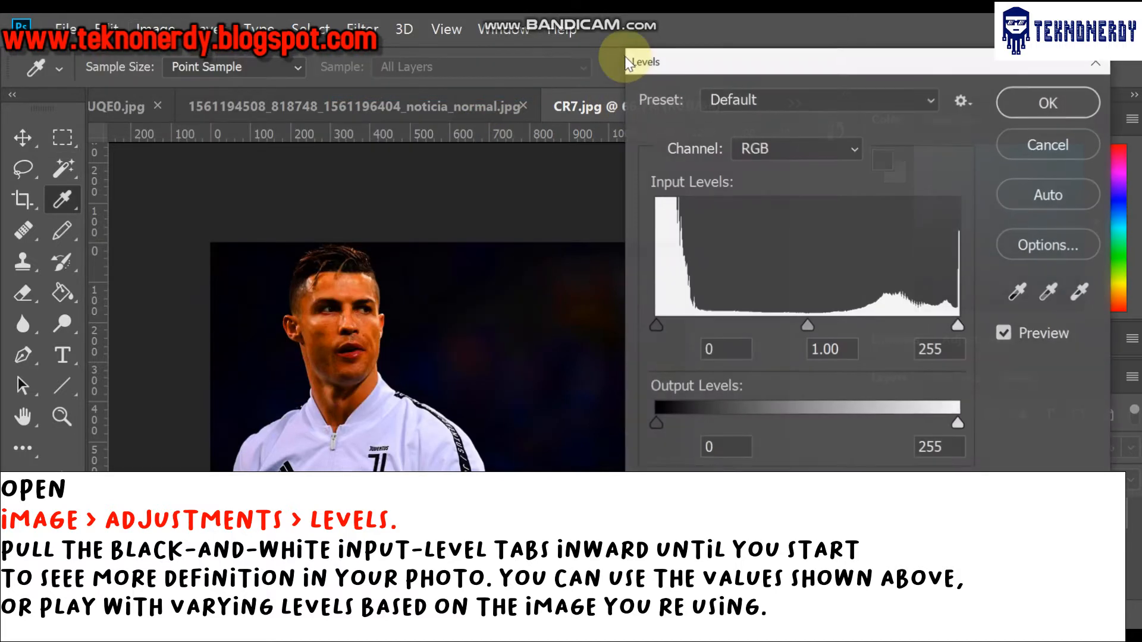
left_click_drag(806, 68, 696, 81)
left_click_drag(556, 335, 584, 337)
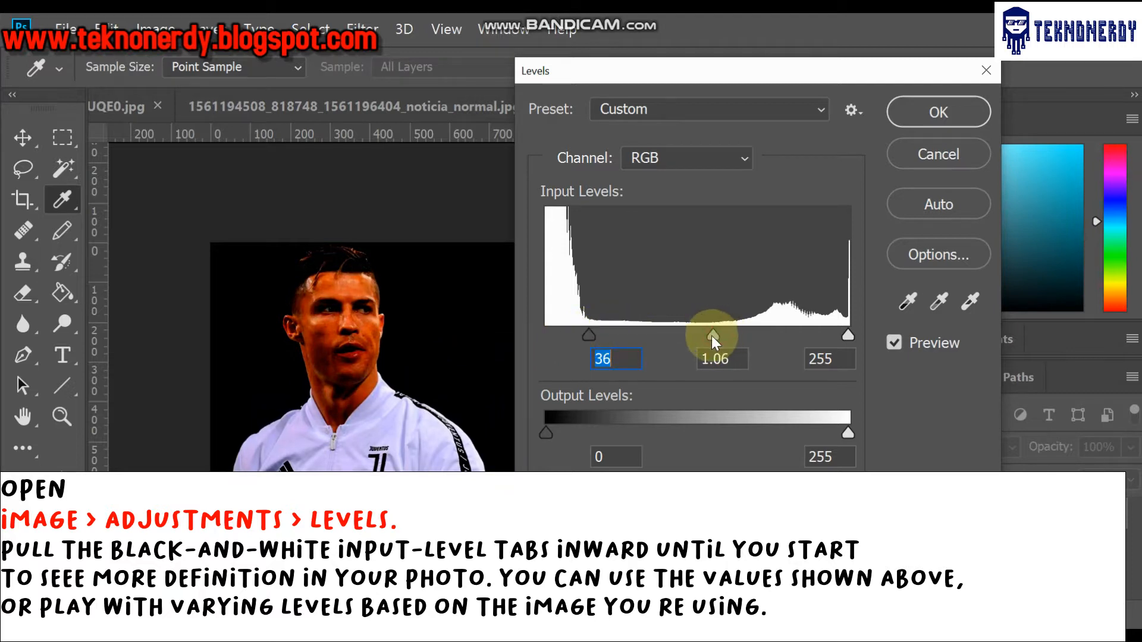
left_click_drag(702, 337, 678, 336)
mouse_move(593, 336)
left_mouse_down()
mouse_move(617, 335)
mouse_move(603, 335)
left_mouse_up()
left_click_drag(847, 338, 798, 341)
mouse_move(674, 337)
left_mouse_down()
mouse_move(657, 337)
mouse_move(697, 342)
mouse_move(679, 342)
left_mouse_up()
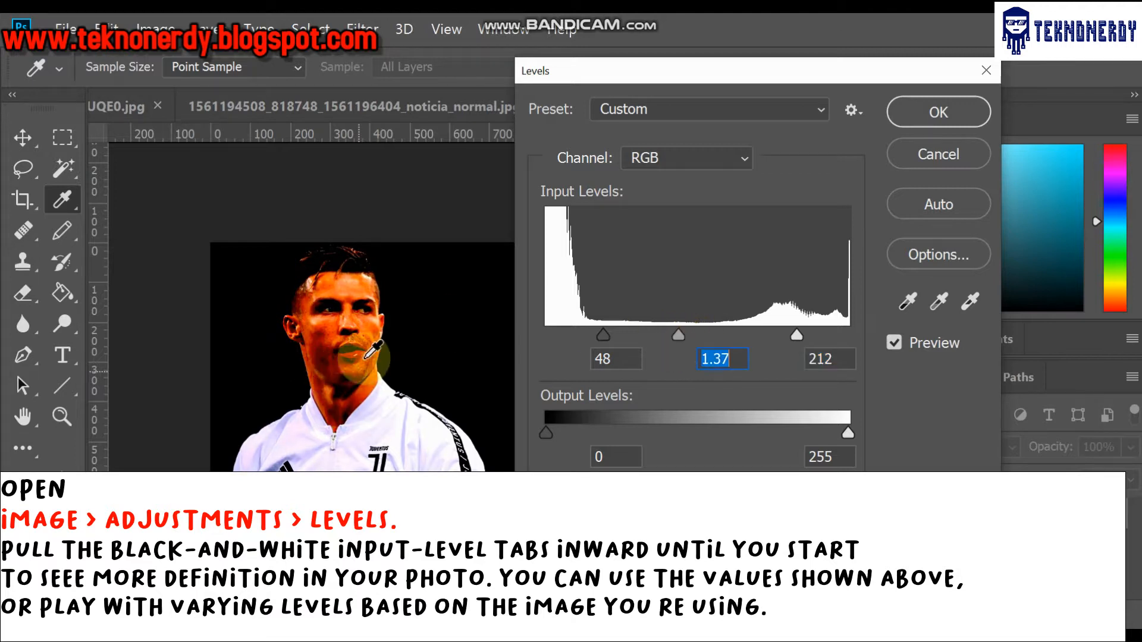
left_click_drag(793, 338, 770, 338)
left_click(939, 113)
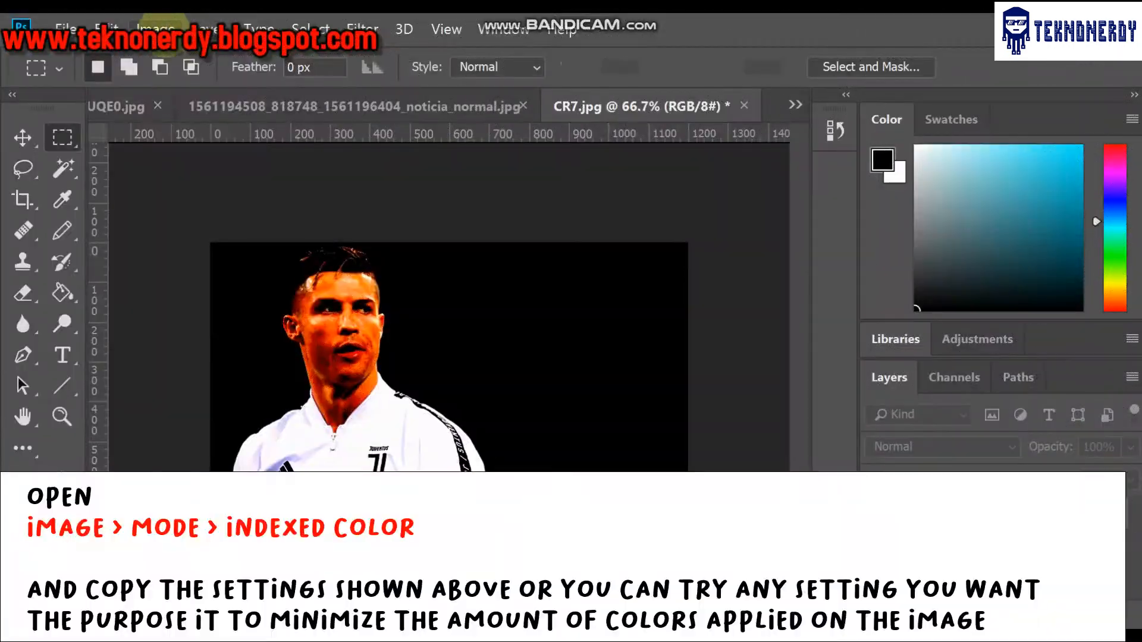
Start converting the image to Indexed Color and try a palette of 50 colors
left_click(156, 28)
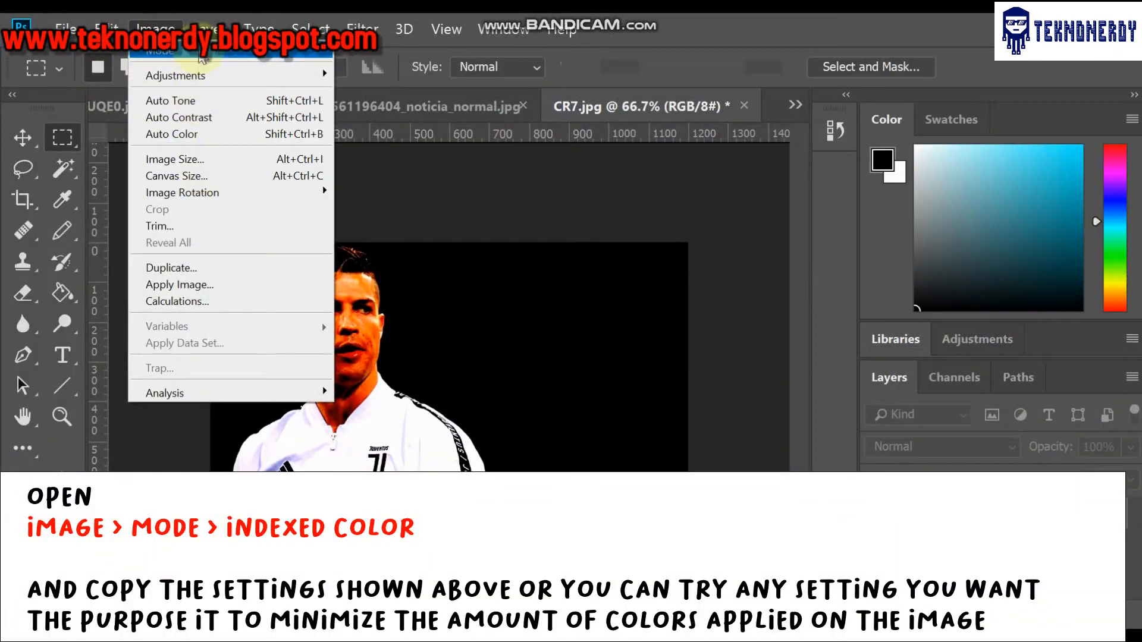
mouse_move(201, 58)
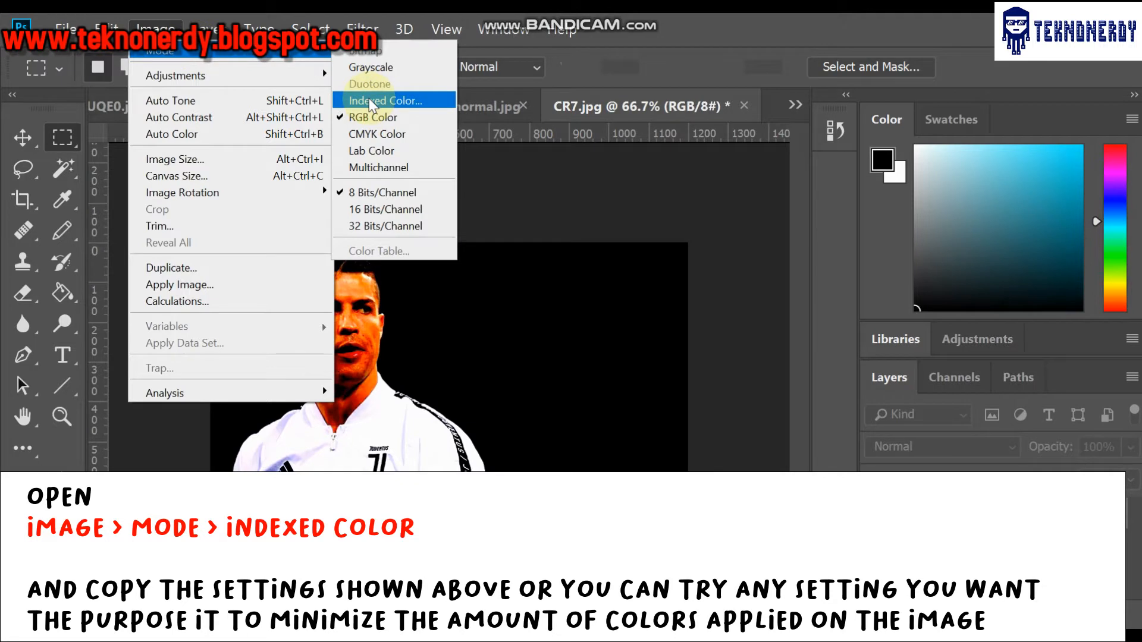
left_click(418, 101)
left_click(786, 180)
double_click(787, 179)
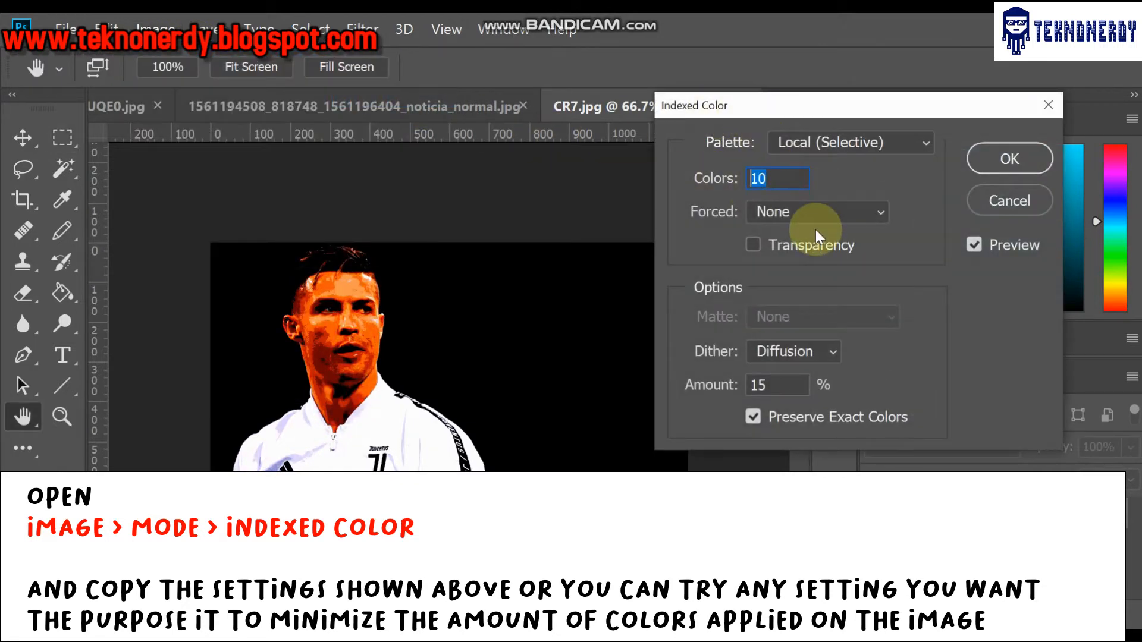
type("50")
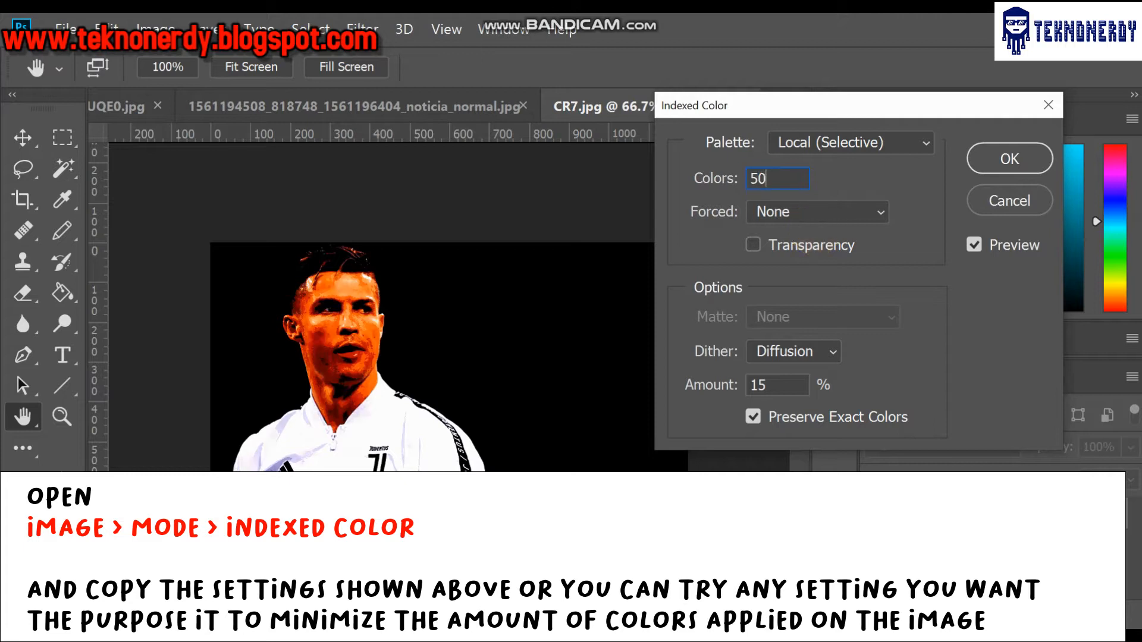
Try 20 and 10 palette colors, toggling the preview to compare them with the original image
double_click(784, 178)
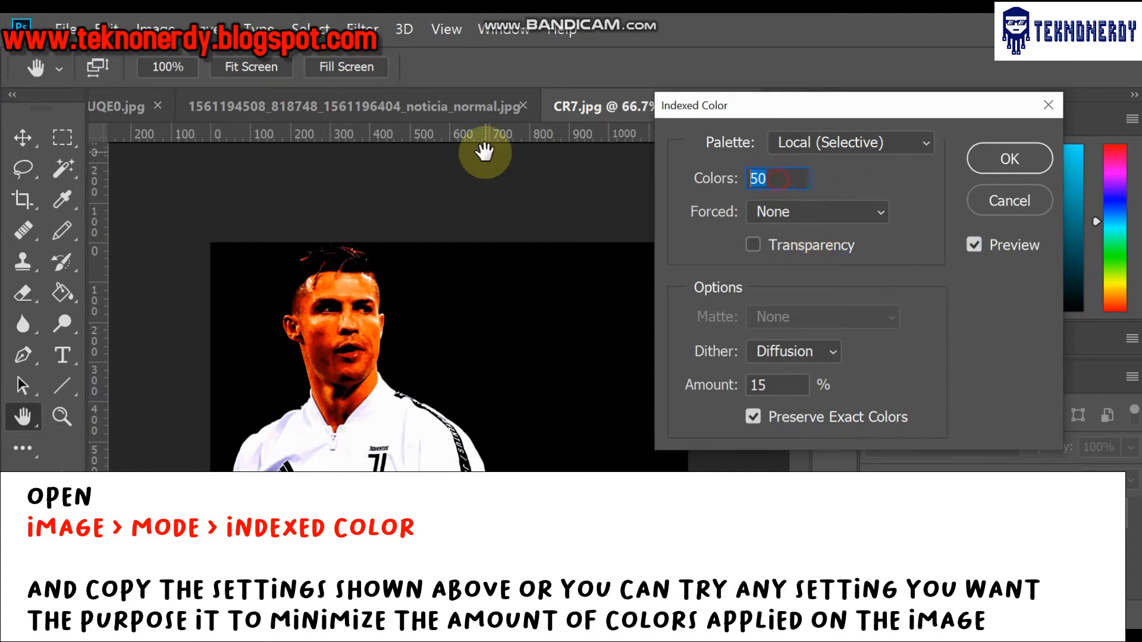
type("20")
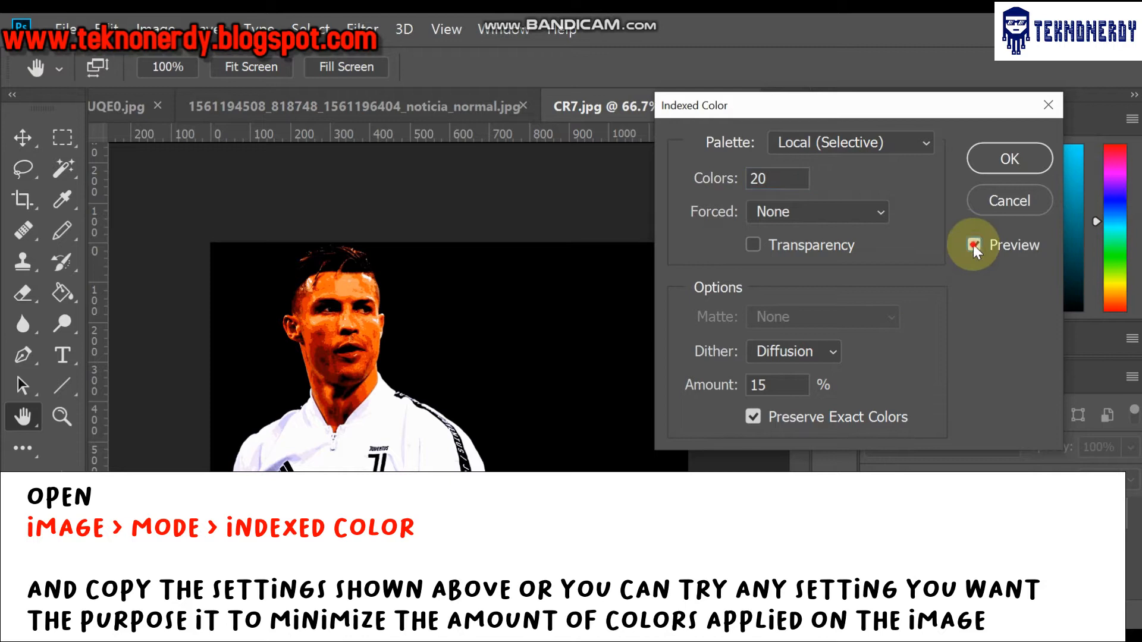
left_click(973, 245)
double_click(752, 178)
type("10")
left_click(974, 245)
left_click(975, 245)
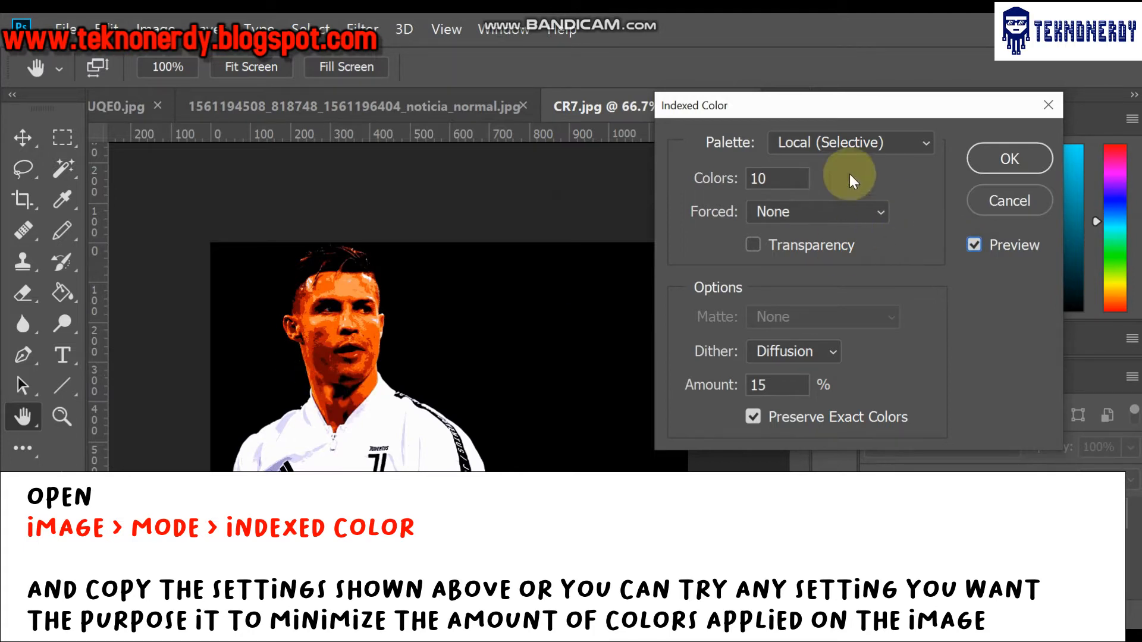
left_click(977, 242)
left_click(977, 243)
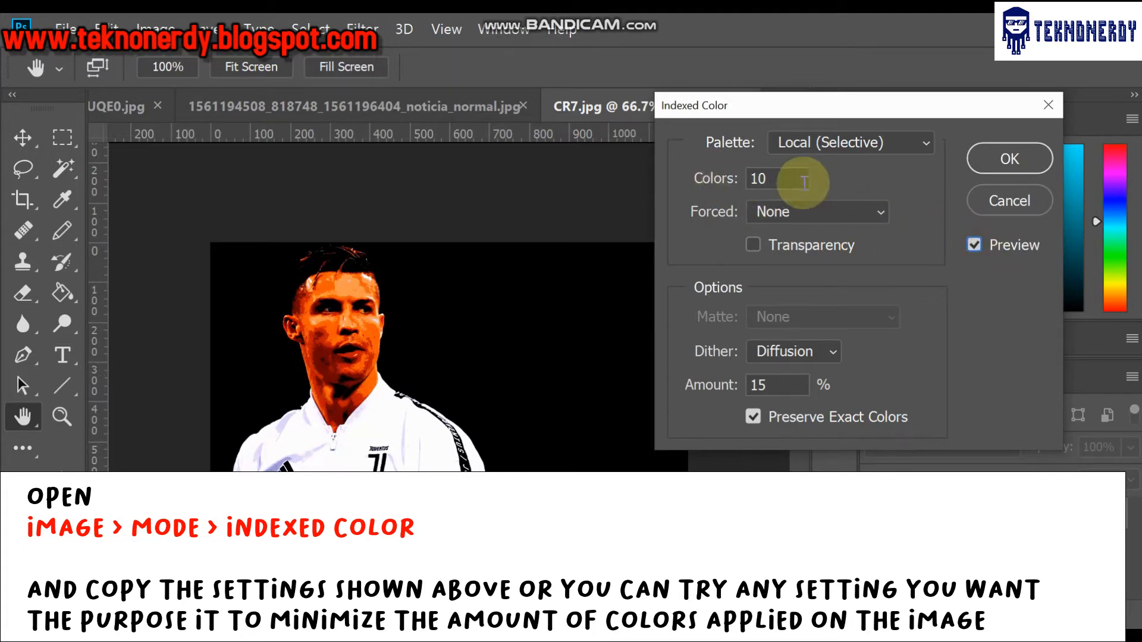
Compare 20 and 10 colors once more and set the indexed palette to 20 colors
left_click_drag(803, 183, 697, 180)
type("20")
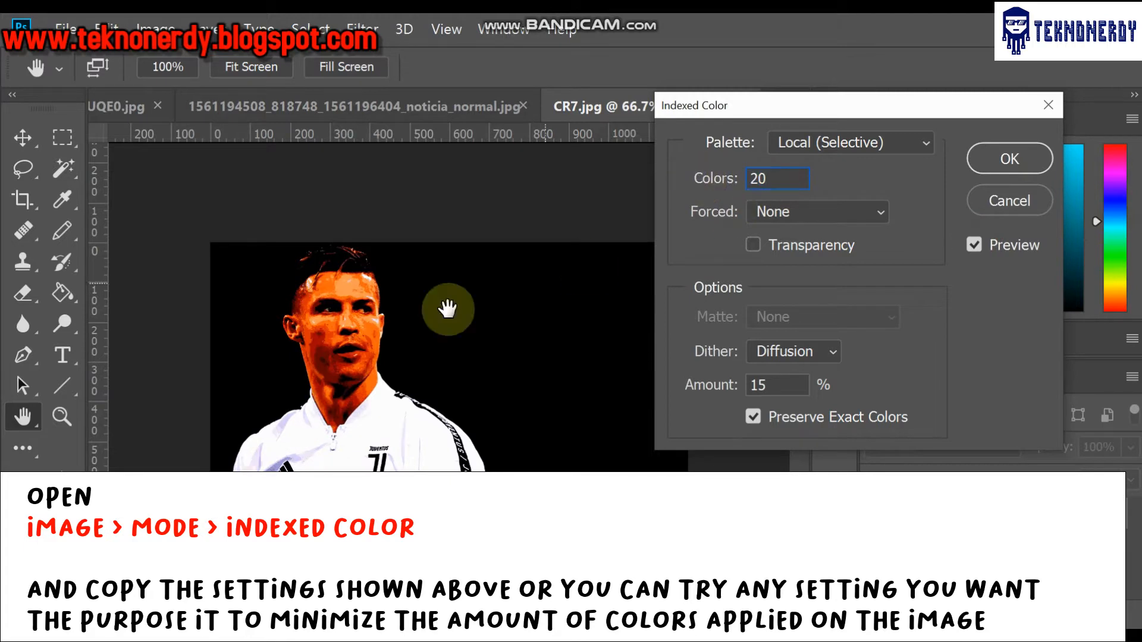
type("10")
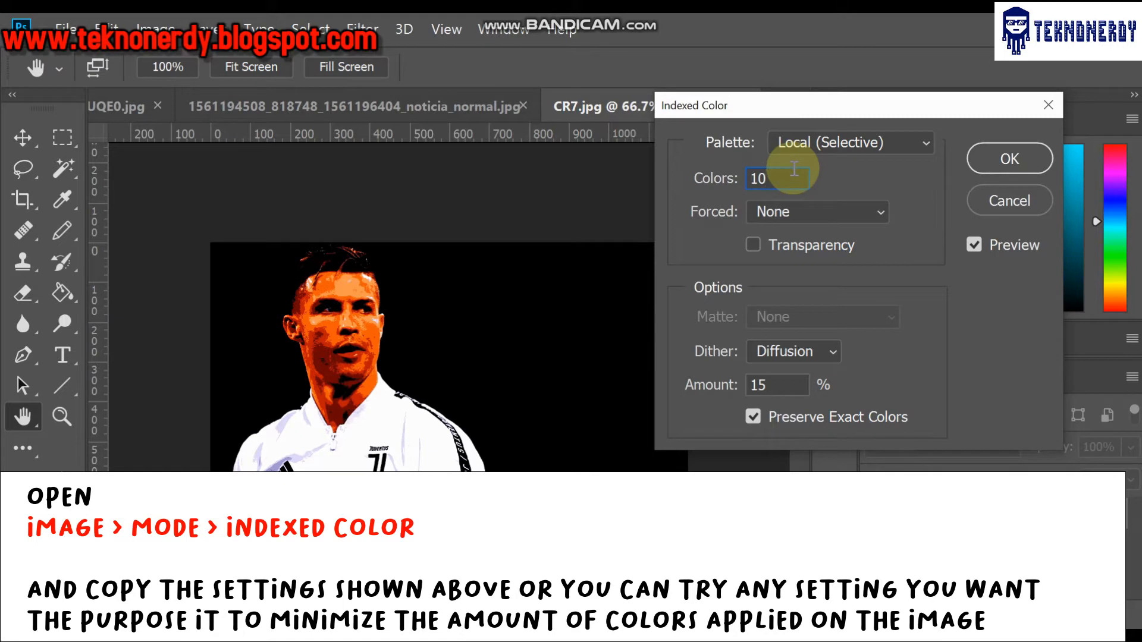
key("BackSpace")
type("20")
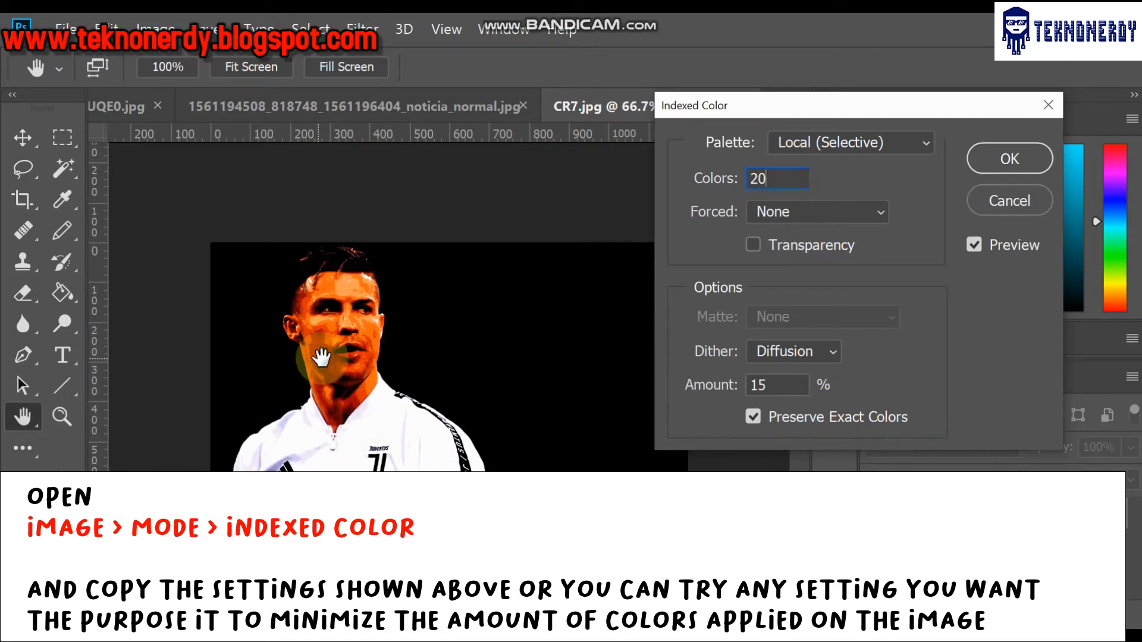
Apply the Indexed Color conversion with the Local (Selective) palette, no forced colors and Diffusion dither at 15%
left_click(690, 383)
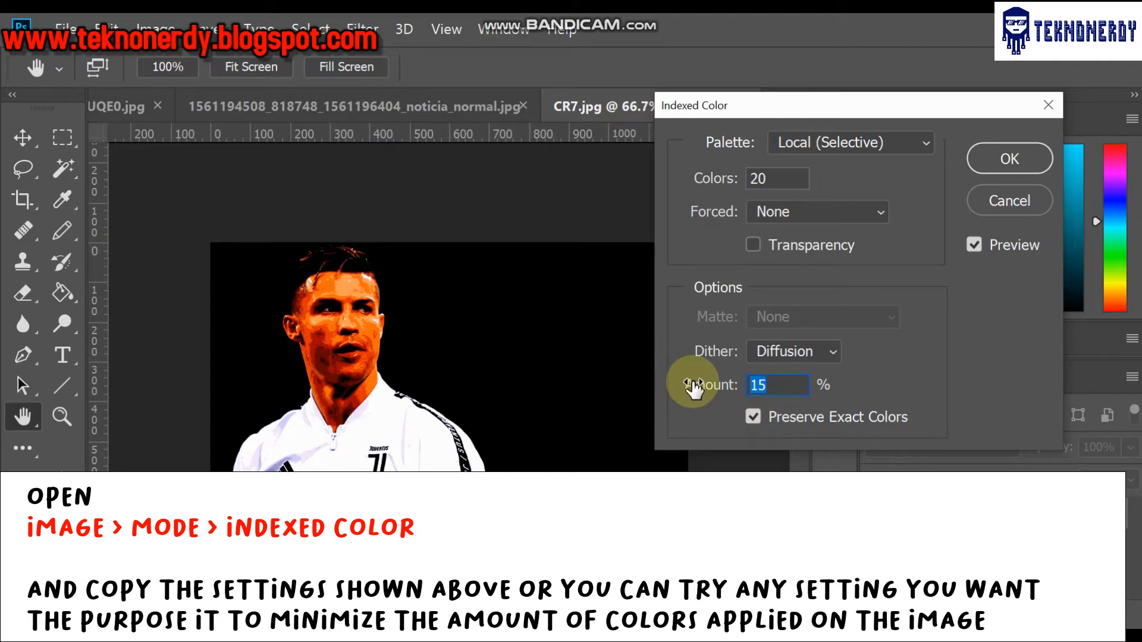
left_click(841, 216)
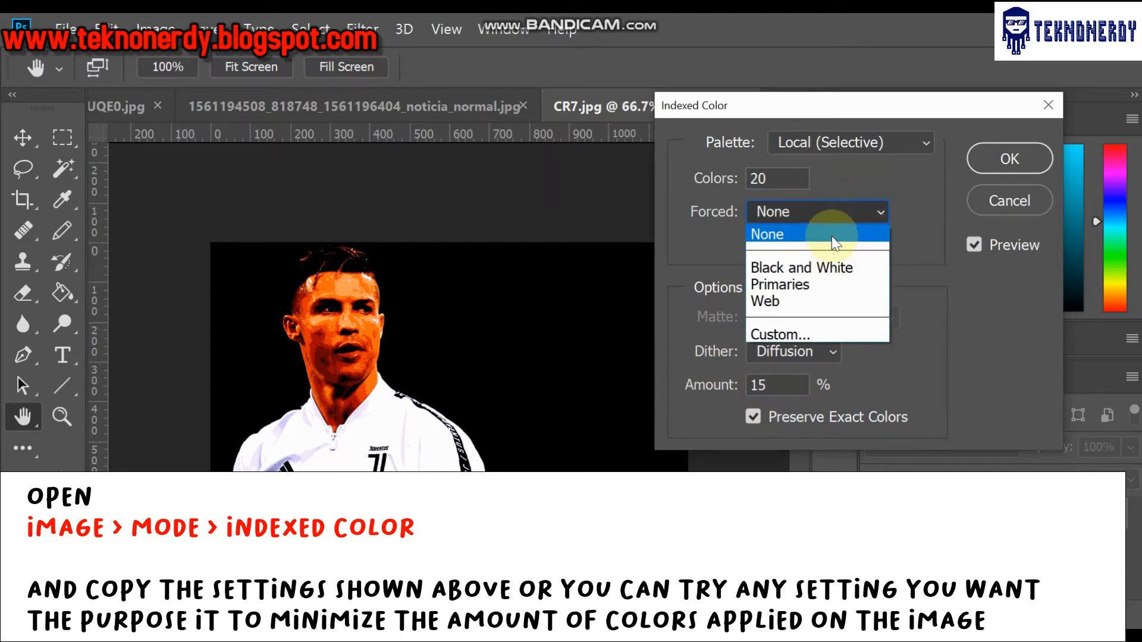
left_click(832, 229)
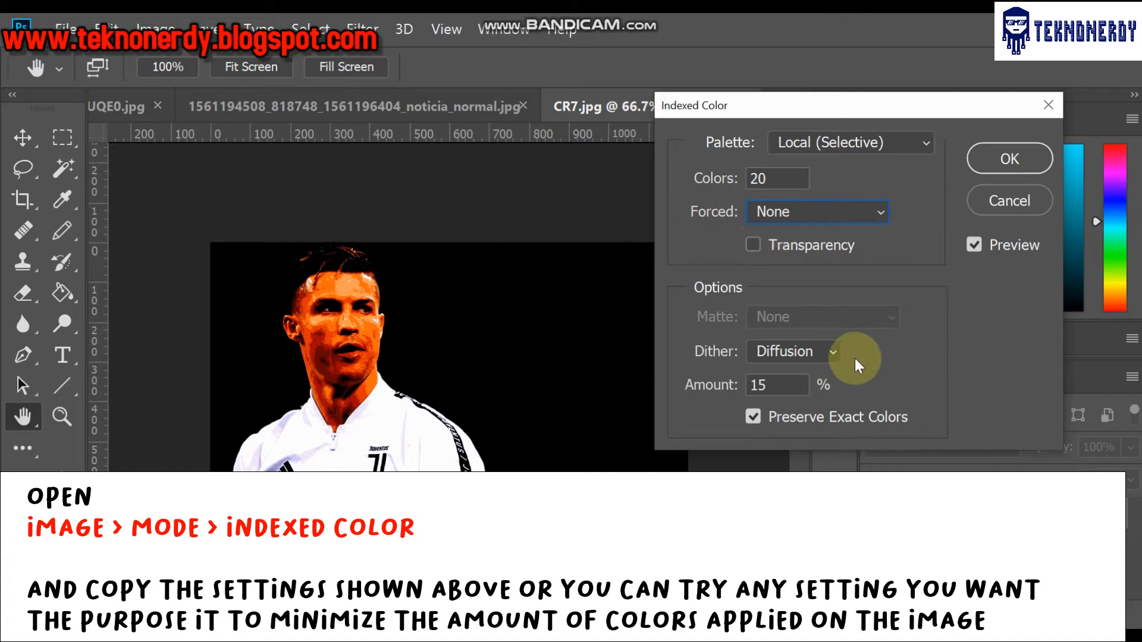
left_click(914, 158)
left_click(899, 281)
left_click(680, 384)
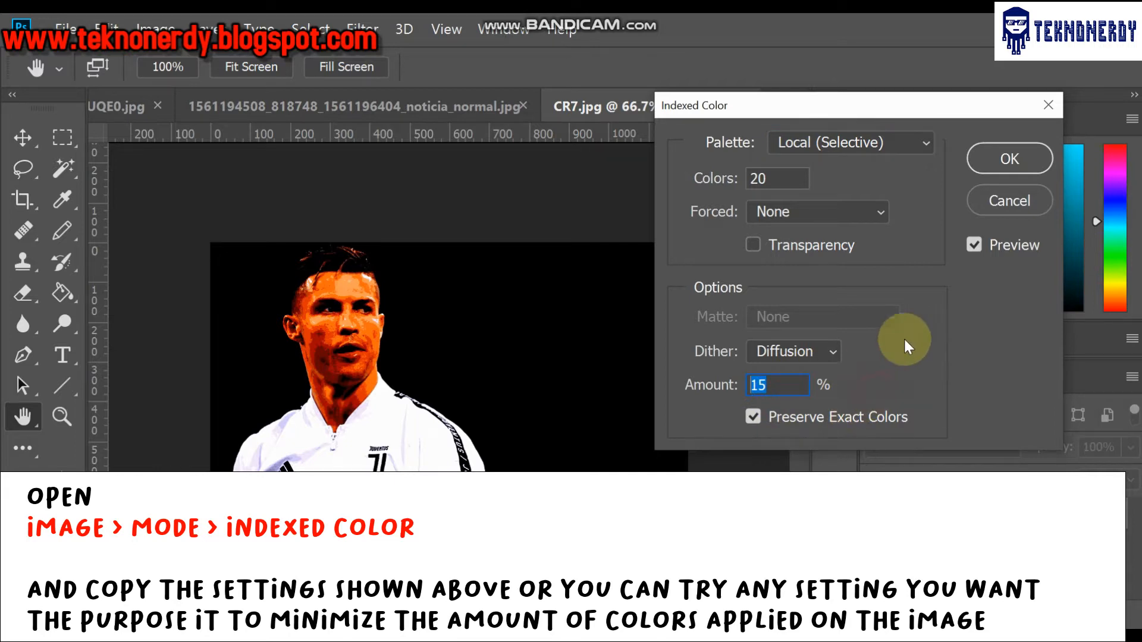
left_click(1011, 161)
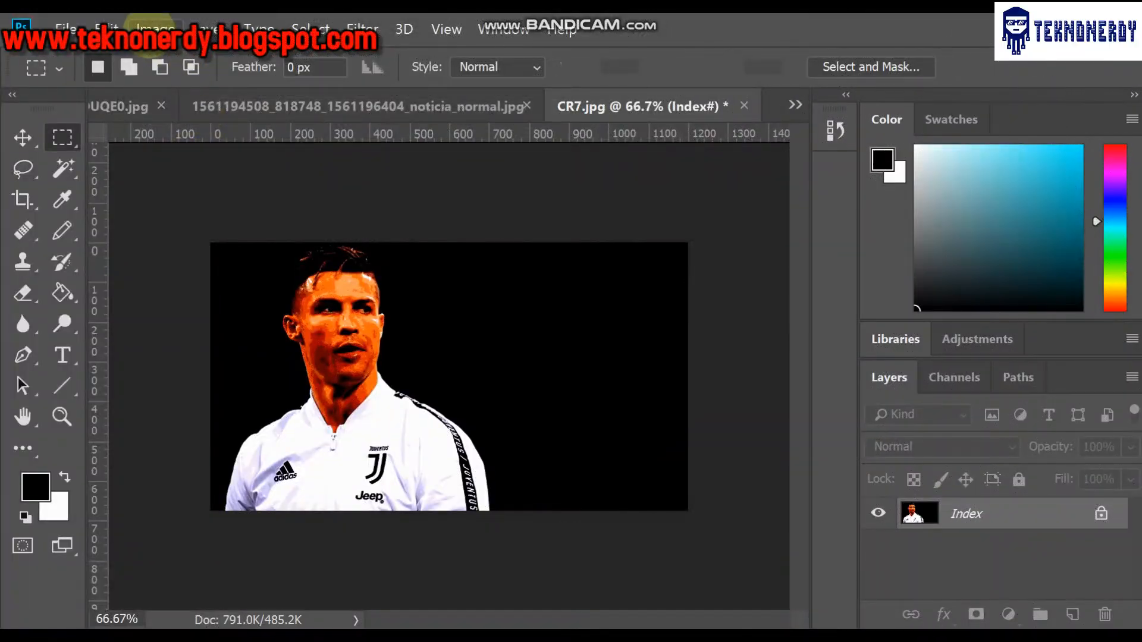
Open the Image Size settings and switch the width and height units to pixels
left_click(154, 27)
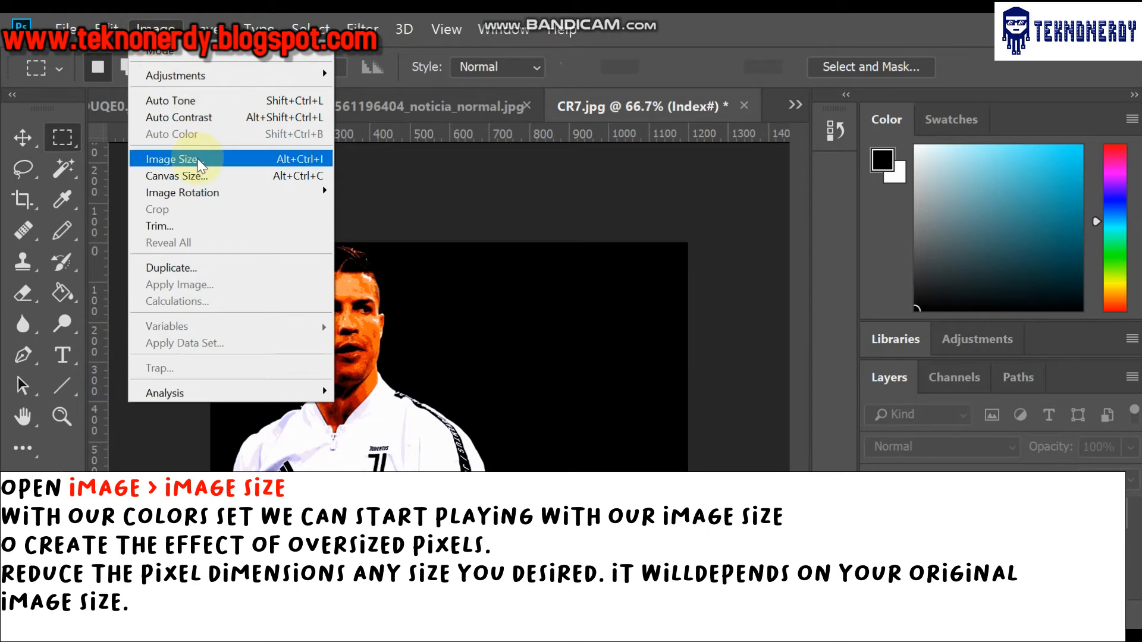
left_click(198, 161)
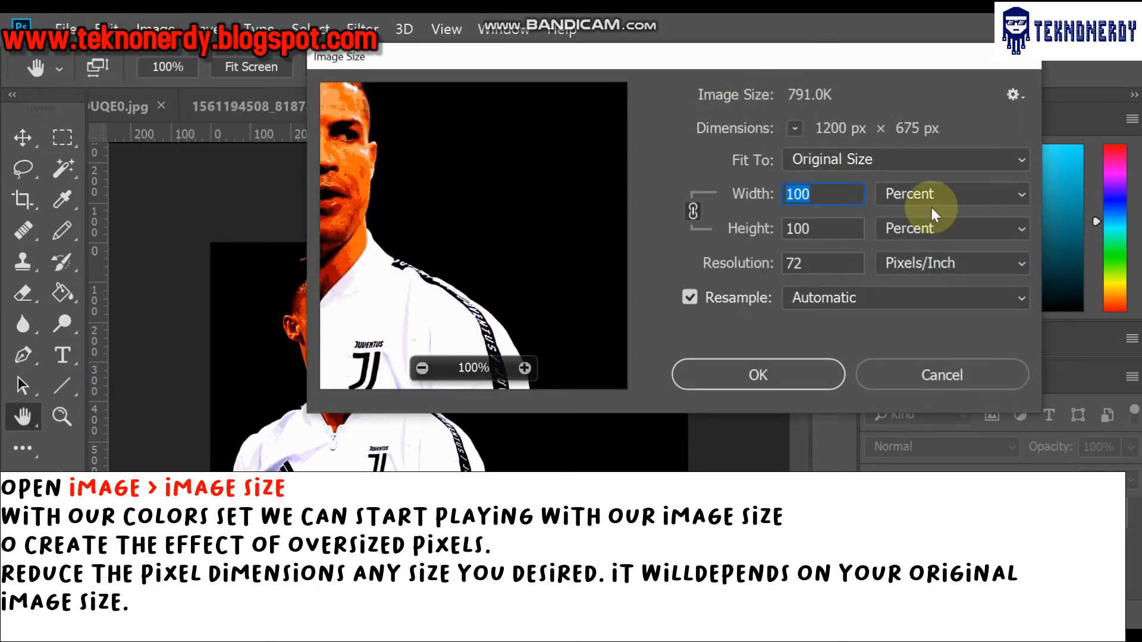
left_click(919, 191)
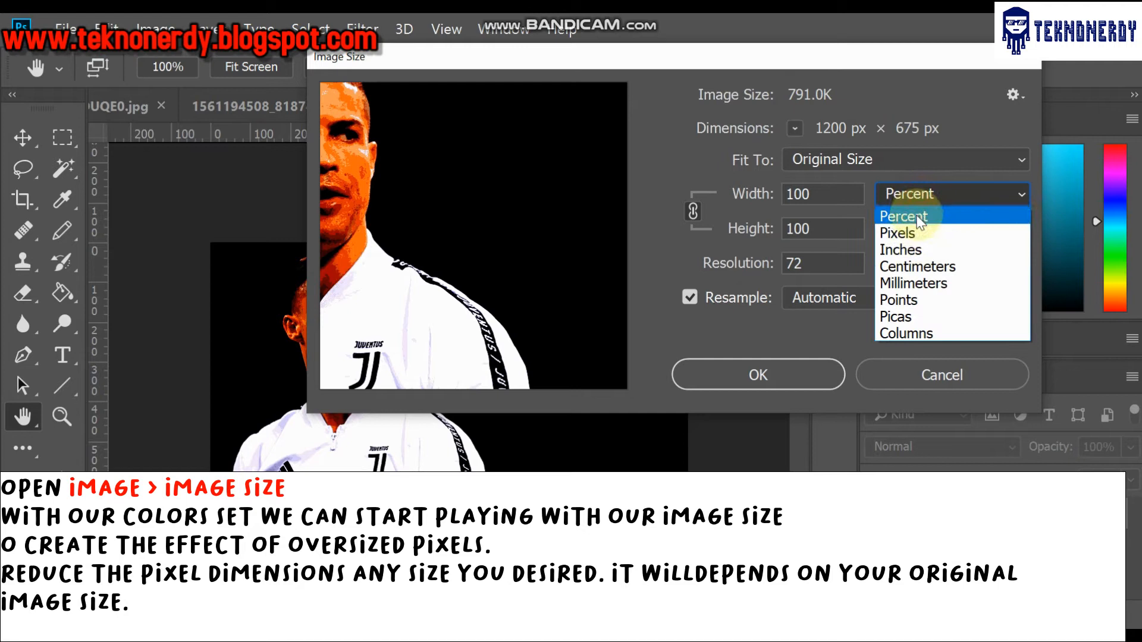
left_click(907, 234)
left_click_drag(709, 62, 777, 58)
left_click_drag(902, 186, 719, 173)
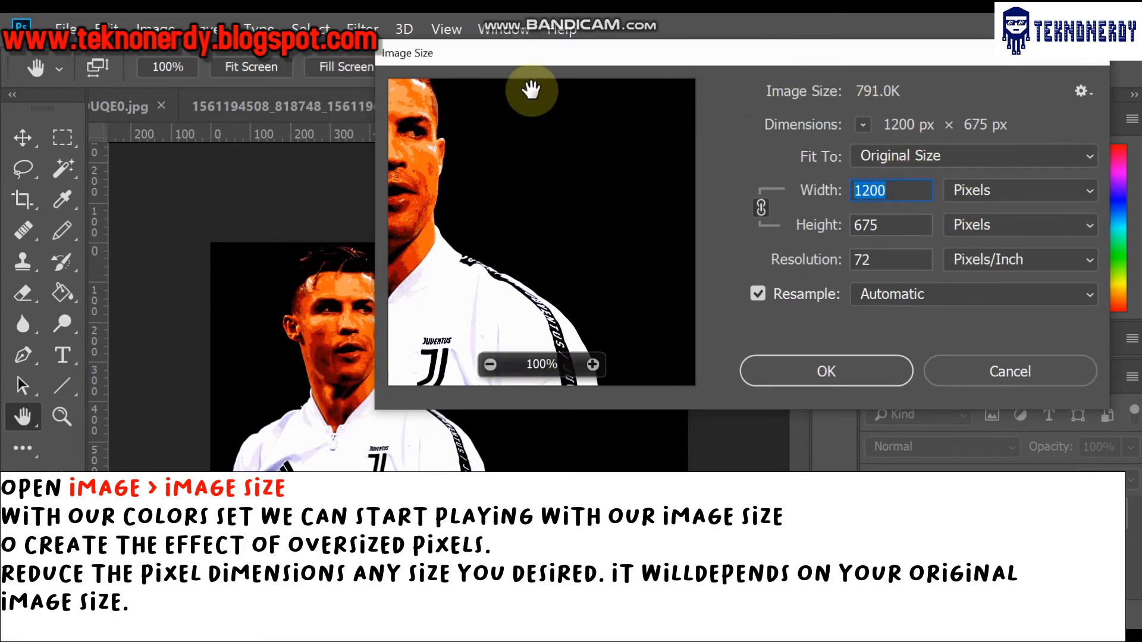
Try image widths of 500, 250 and 100 pixels
type("500")
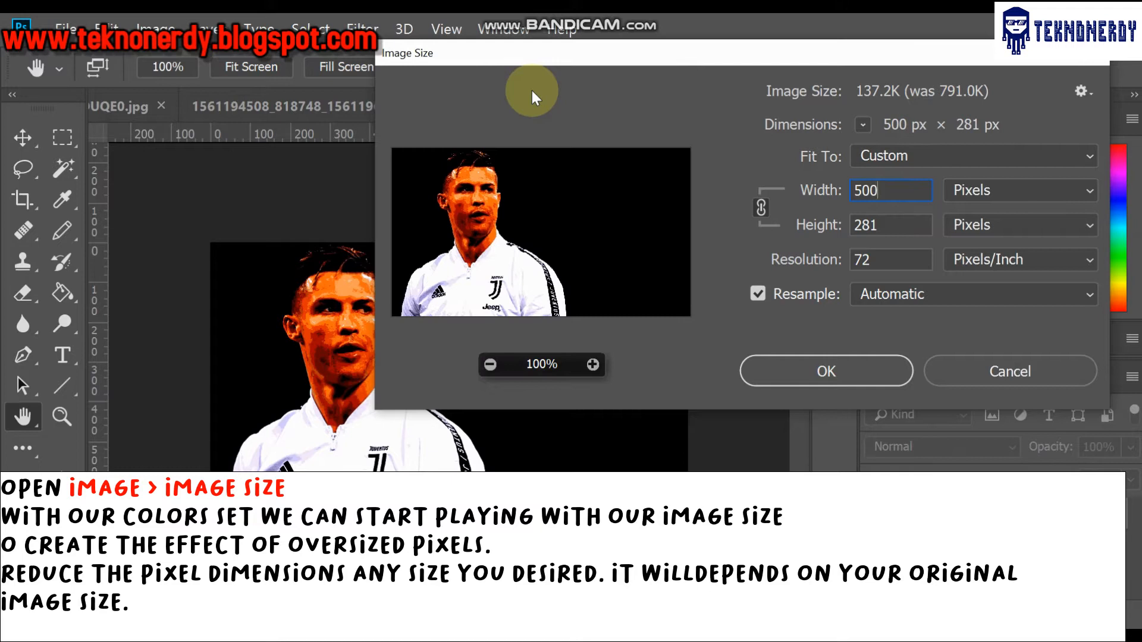
key("BackSpace")
key("BackSpace")
key("BackSpace")
type("250")
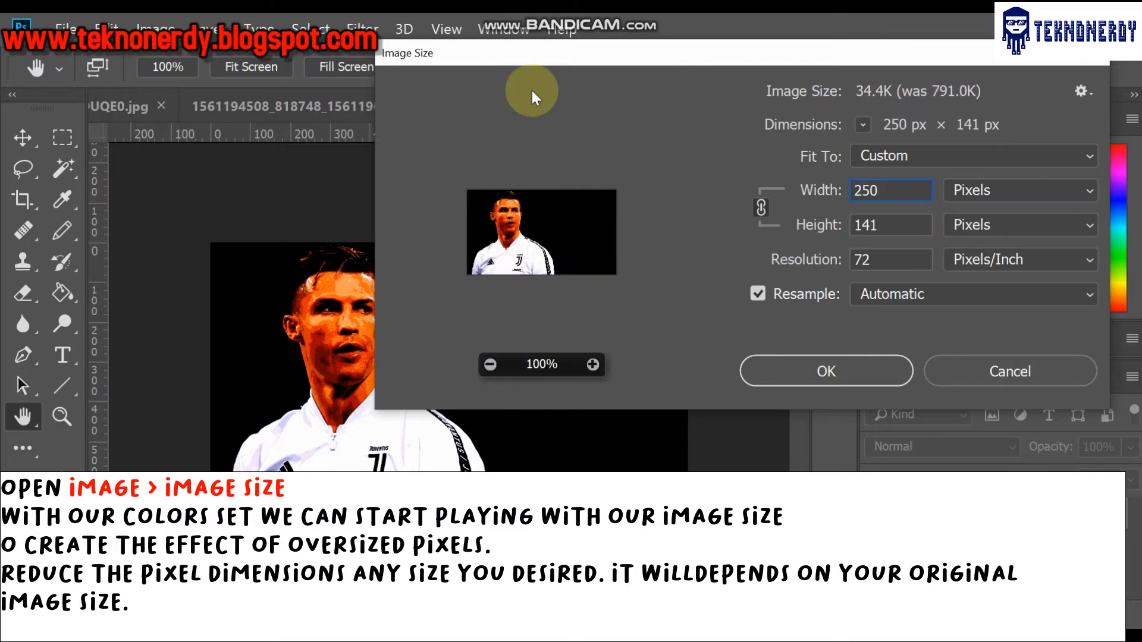
key("BackSpace")
key("BackSpace")
key("BackSpace")
type("100")
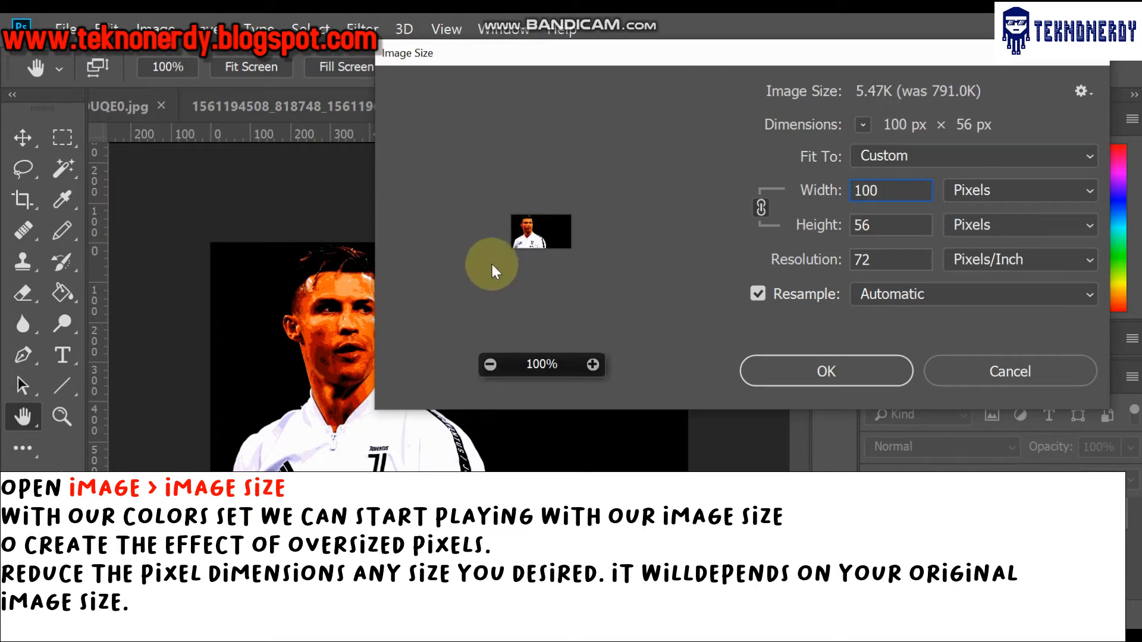
Return the image width to 250 and switch resampling off and on again
key("BackSpace")
key("BackSpace")
key("BackSpace")
type("250")
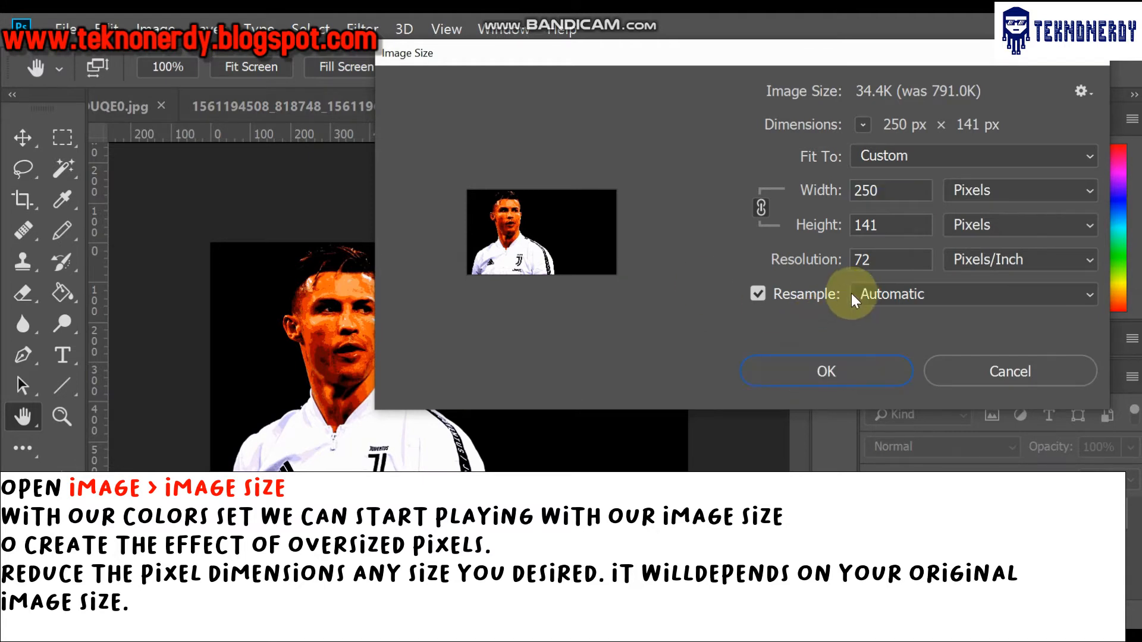
left_click(795, 293)
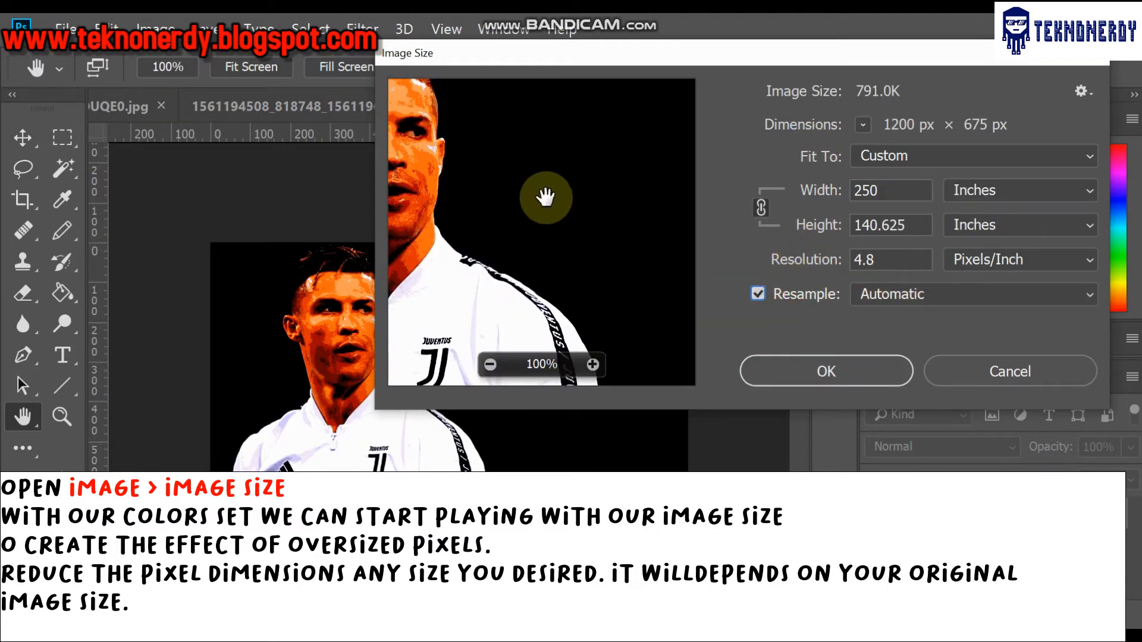
left_click_drag(523, 205, 640, 201)
Set the units back to pixels, enter a width of 250 pixels and apply the resize
left_click(987, 191)
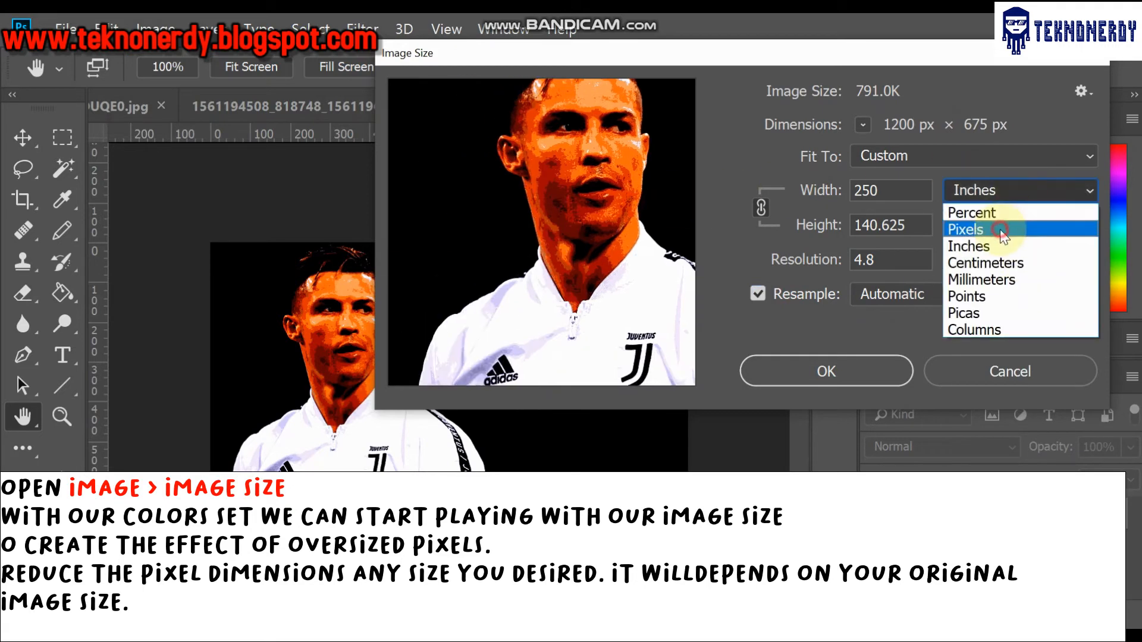
left_click(1002, 226)
double_click(908, 201)
type("250")
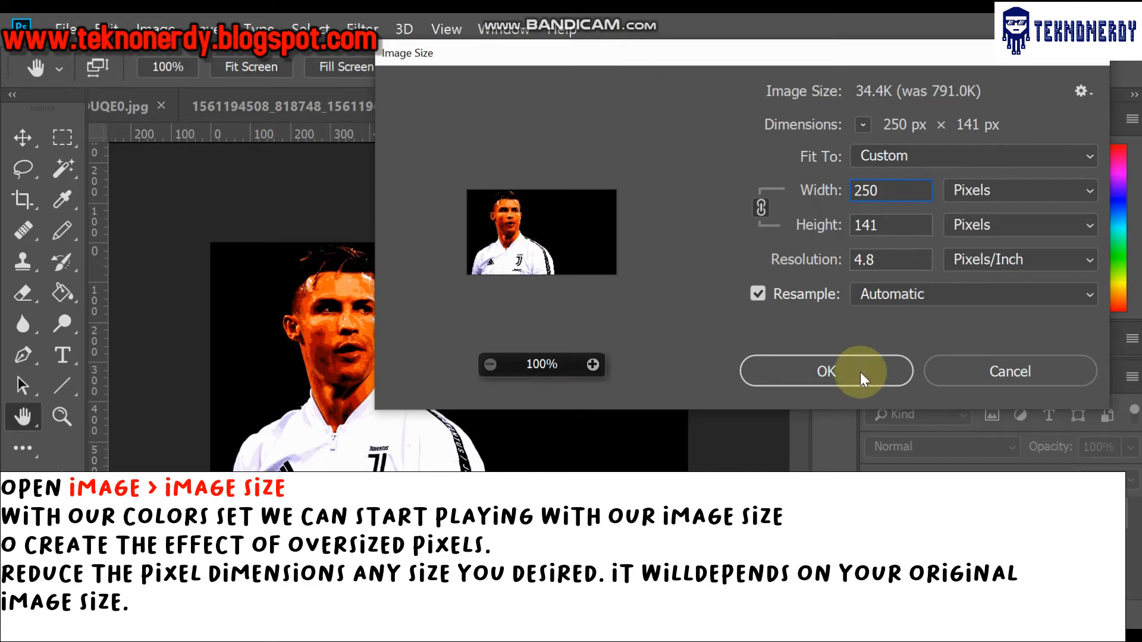
left_click(812, 367)
key("m")
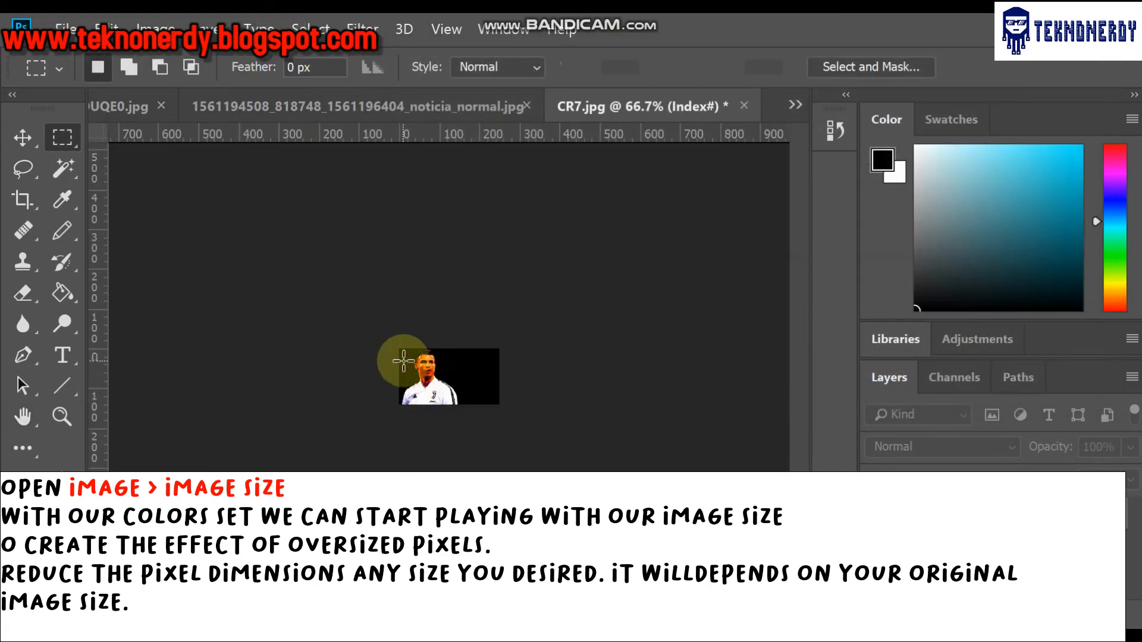
scroll(425, 357, "up", 5)
scroll(422, 363, "up", 4)
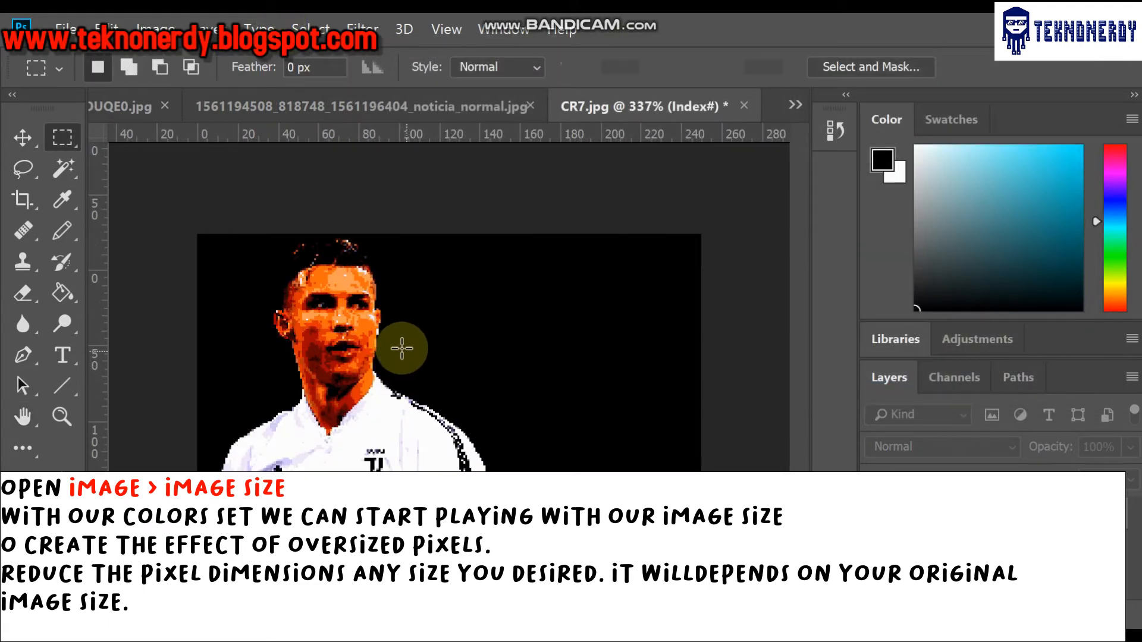
scroll(397, 334, "down", 3)
scroll(385, 339, "up", 2)
scroll(385, 336, "up", 1)
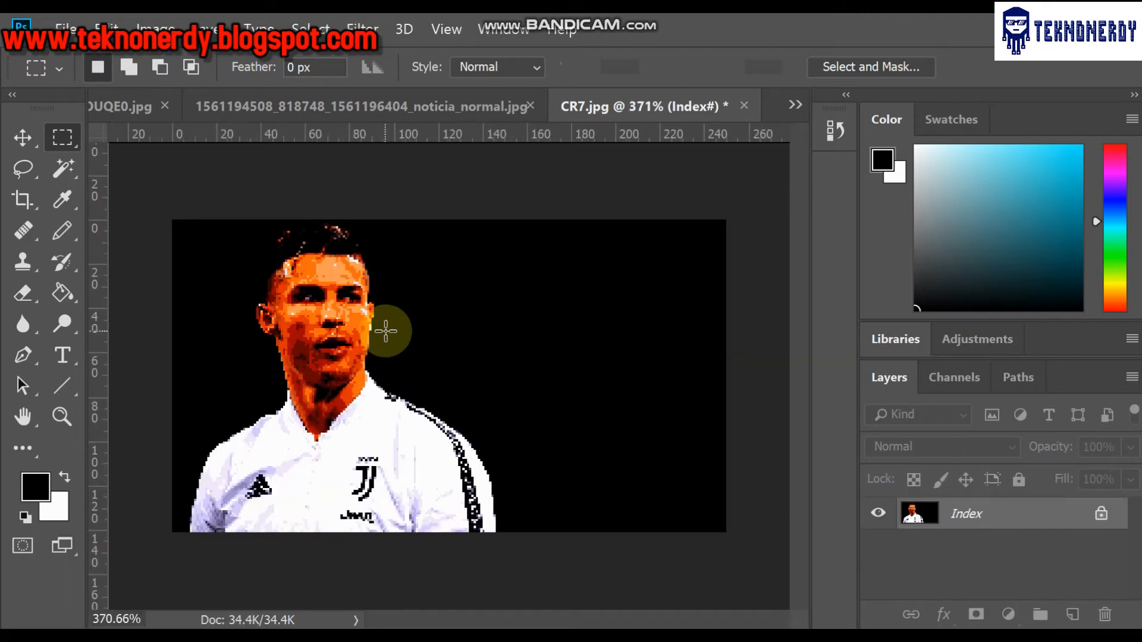
scroll(384, 330, "down", 3)
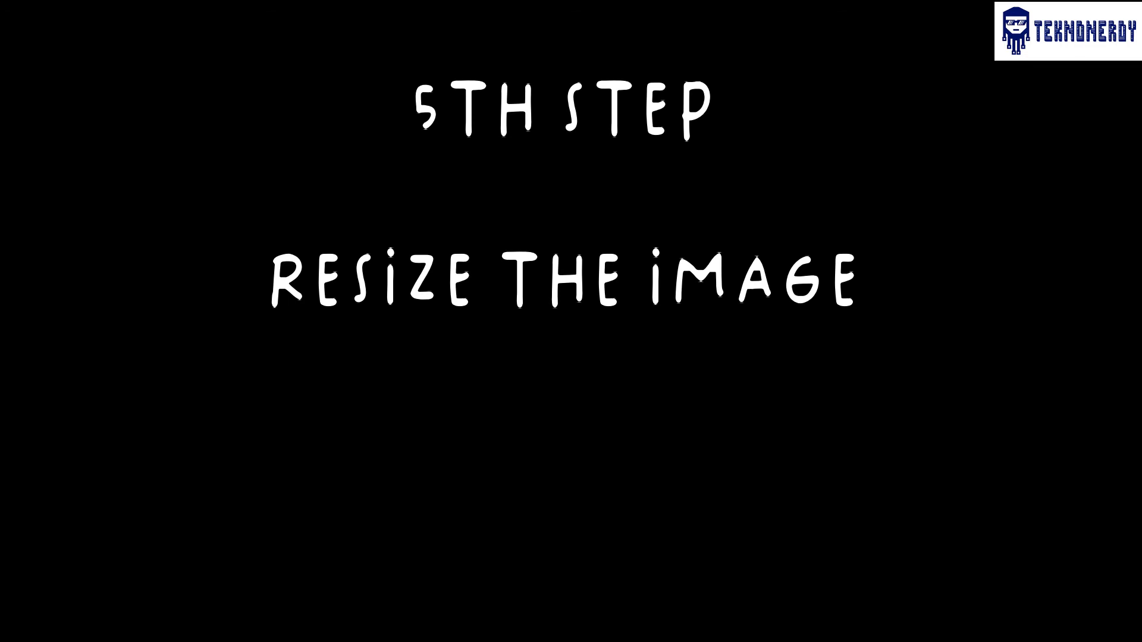
Reopen the Image Size settings, switch the units to percent and set the width to 1000 percent
left_click(155, 28)
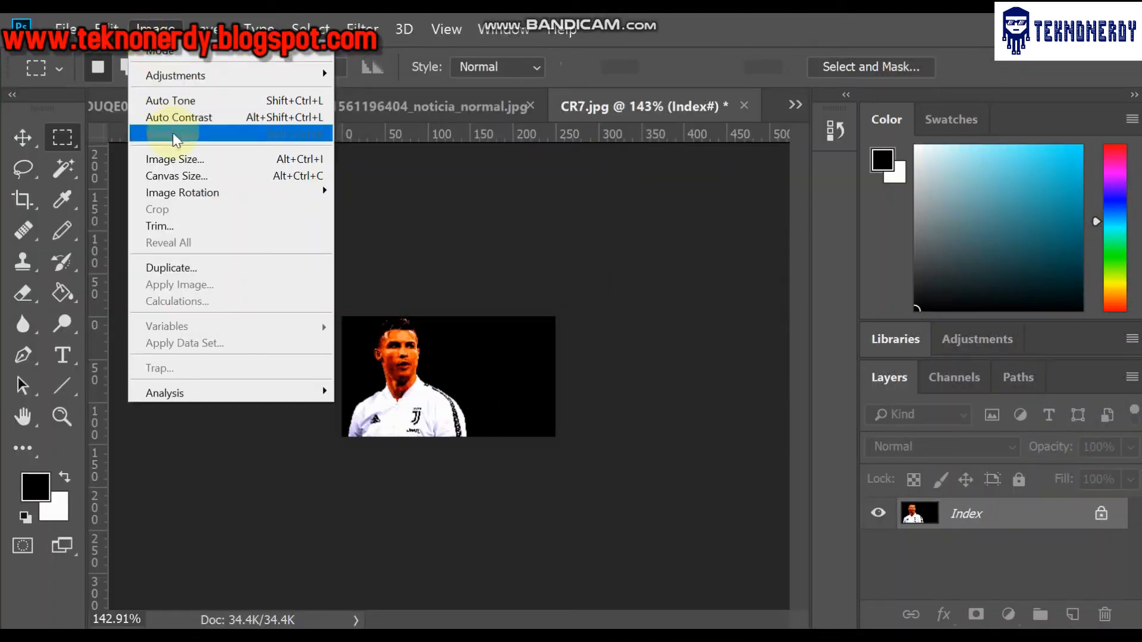
left_click(170, 158)
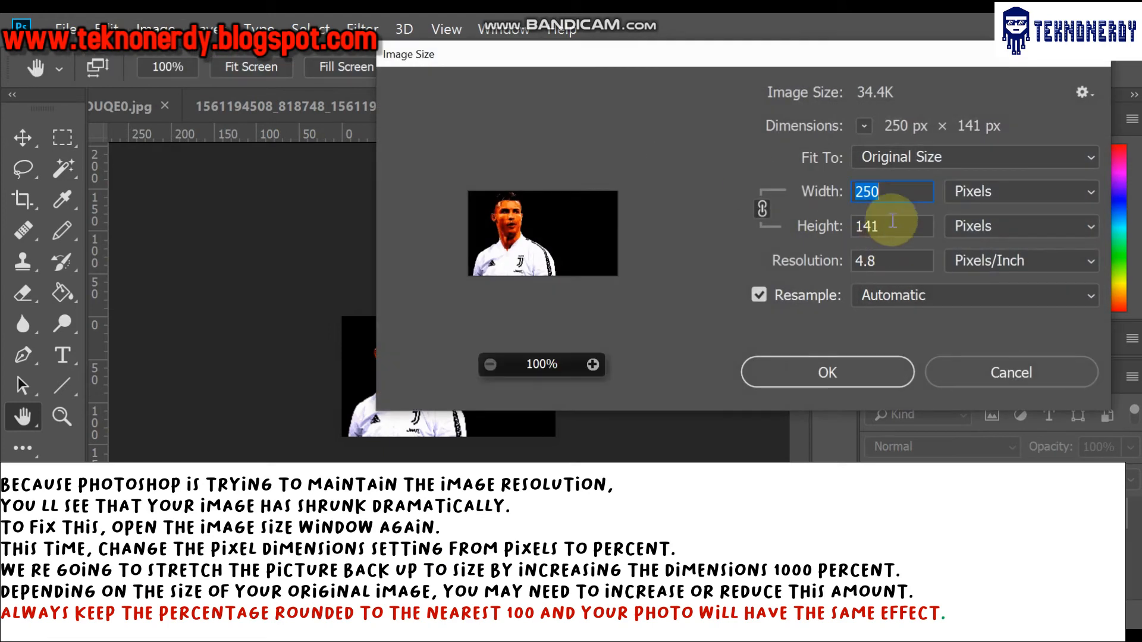
left_click(979, 194)
left_click(976, 214)
type("000")
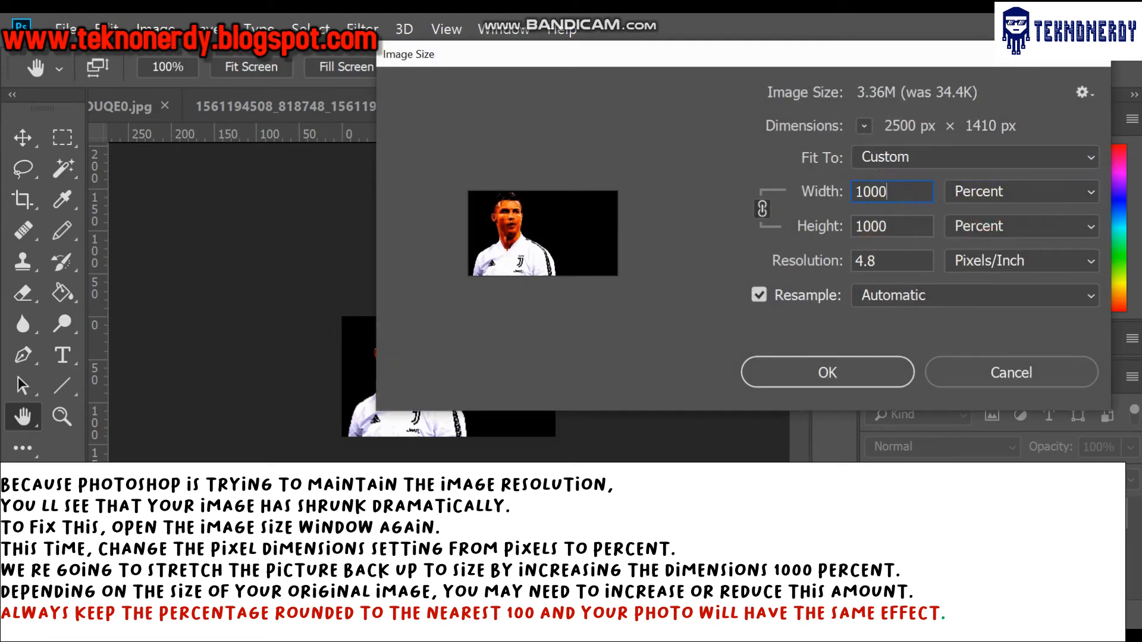
Try scaling the image to 500 percent and check the preview
key("BackSpace")
key("BackSpace")
key("BackSpace")
key("BackSpace")
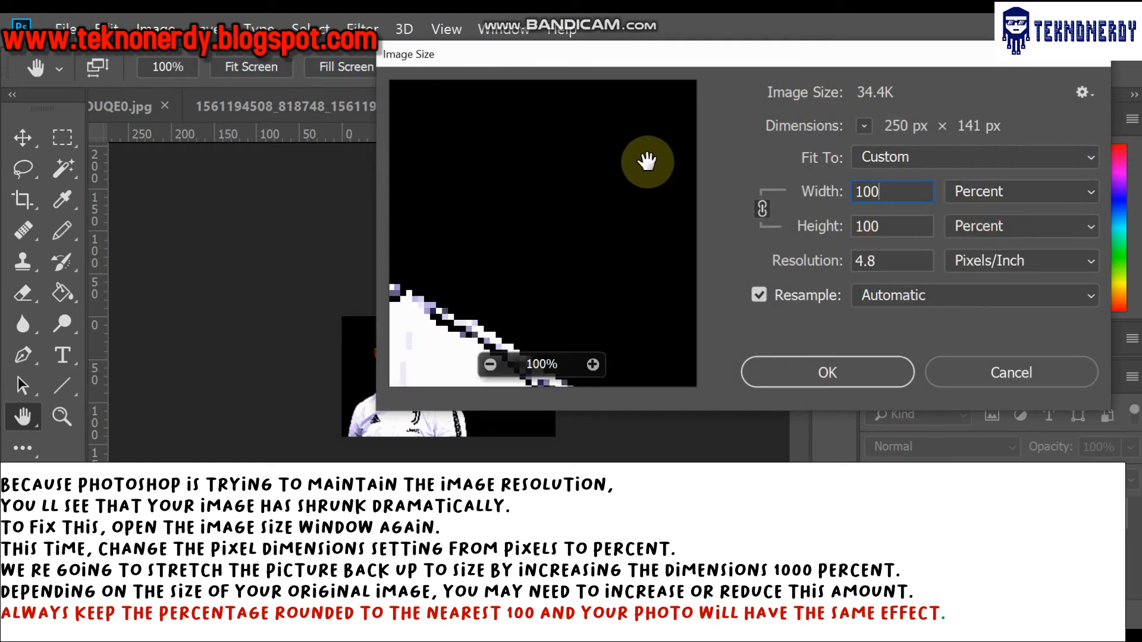
type("500")
left_click_drag(586, 191, 519, 207)
Set the image width to 1000 percent and apply the enlargement
double_click(927, 182)
type("1000")
left_click_drag(559, 198, 619, 258)
left_click(828, 382)
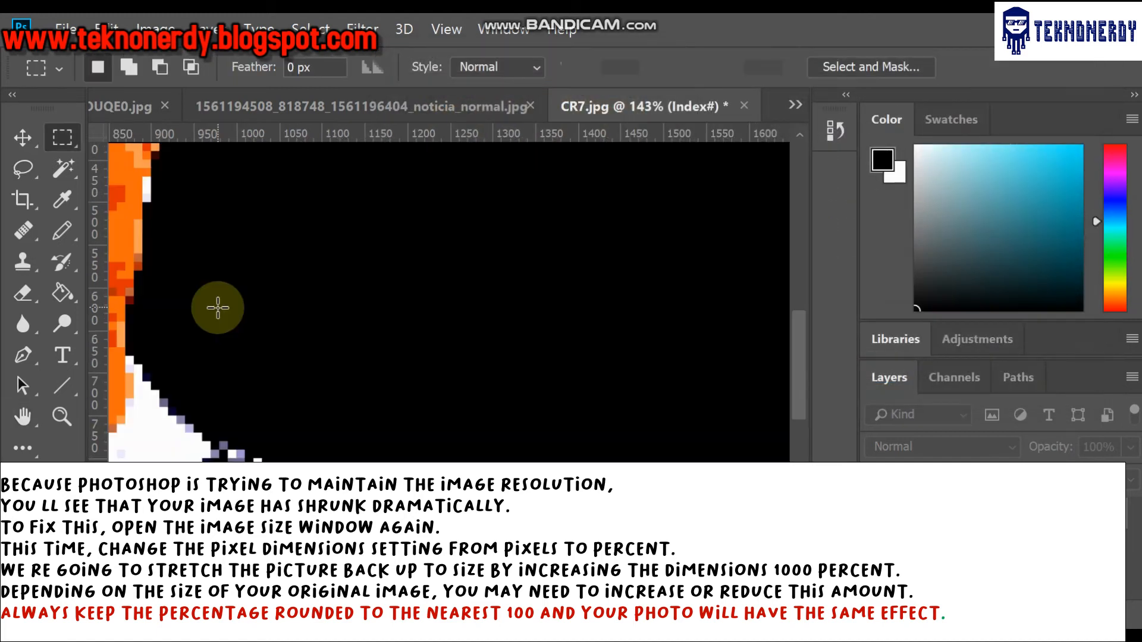
scroll(256, 345, "down", 8)
scroll(239, 371, "down", 2)
scroll(245, 367, "up", 2)
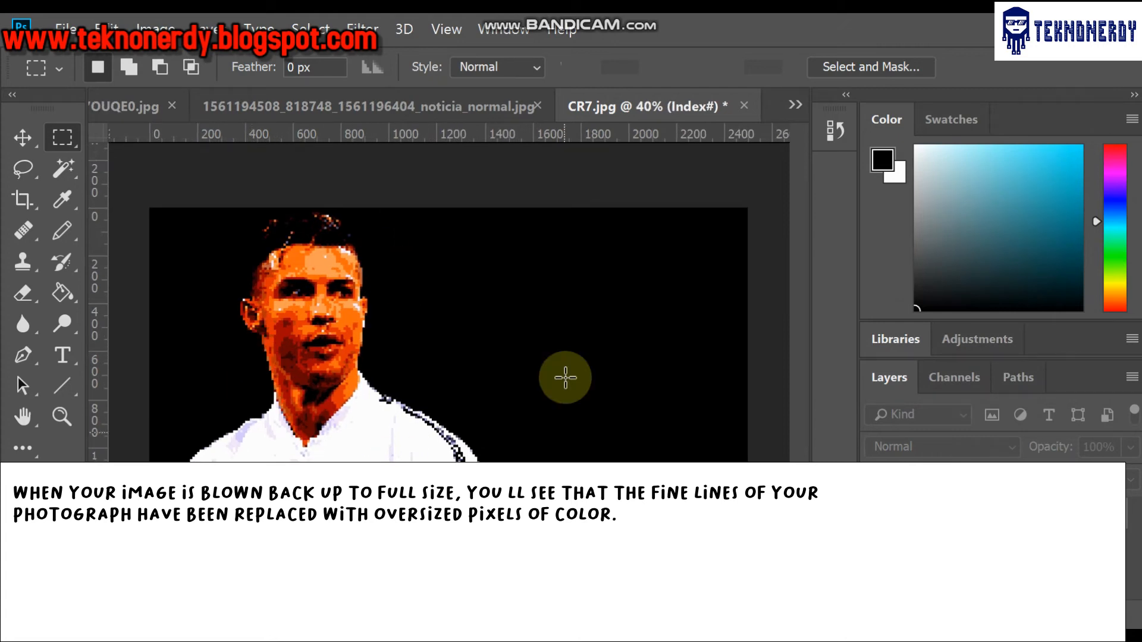